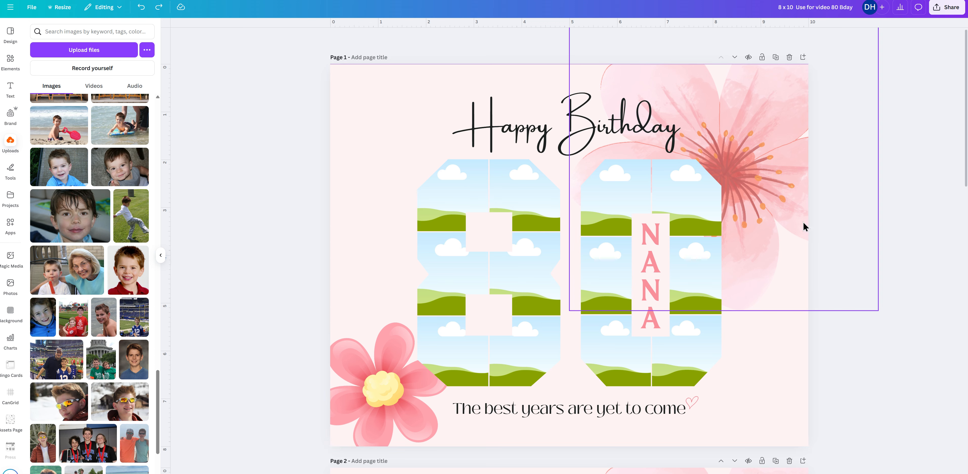
Look through the blank and photo-filled pages of the birthday template and at the picker for uploading files.
scroll(828, 312, down, 2)
scroll(828, 314, down, 15)
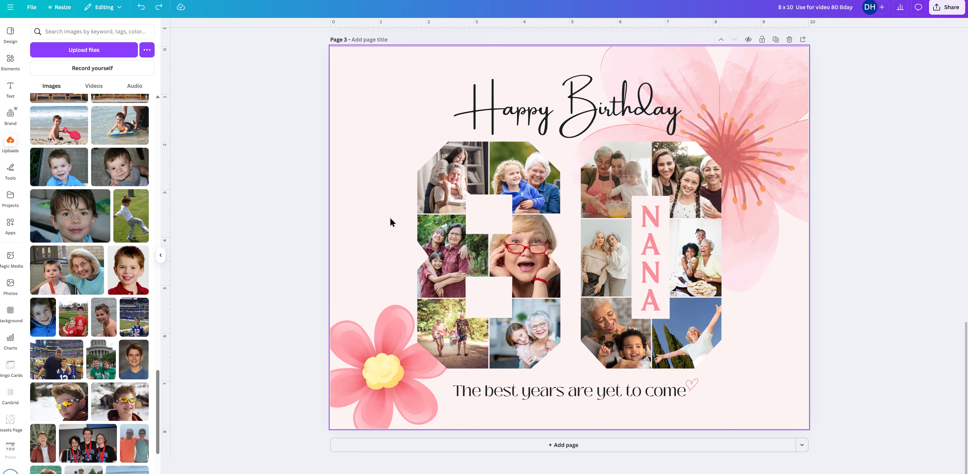
scroll(770, 321, up, 15)
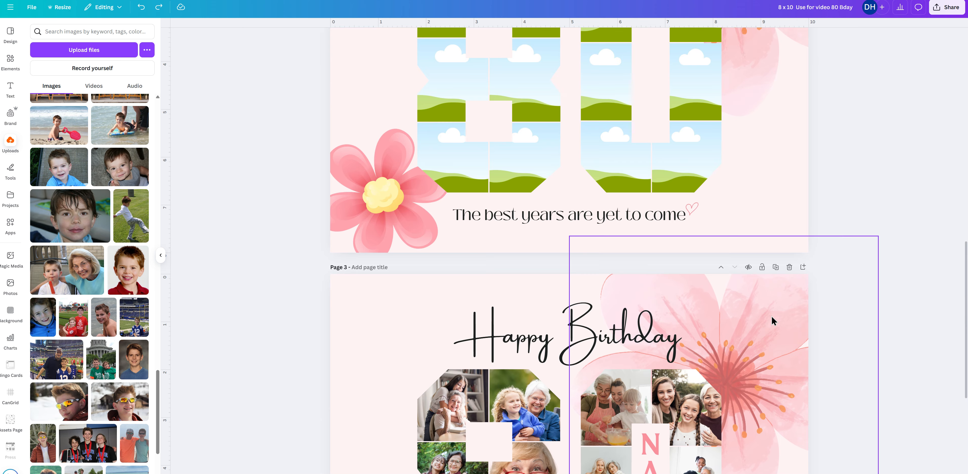
scroll(775, 309, up, 2)
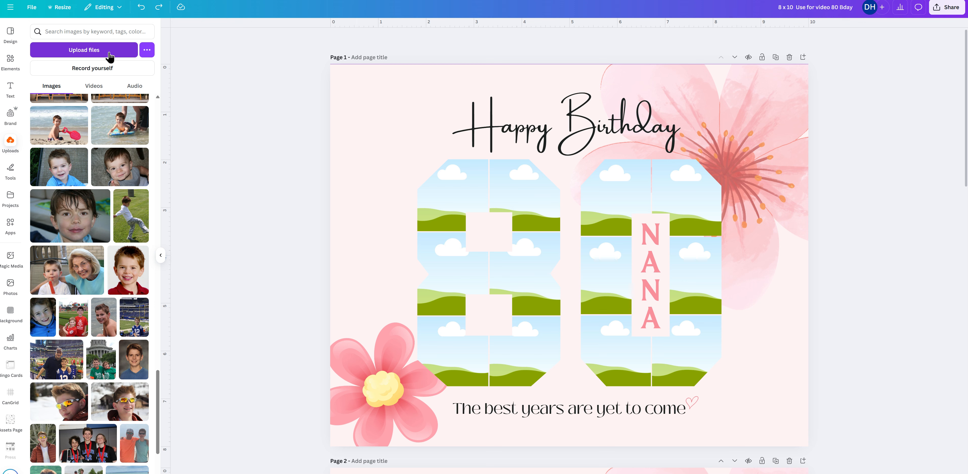
click(83, 56)
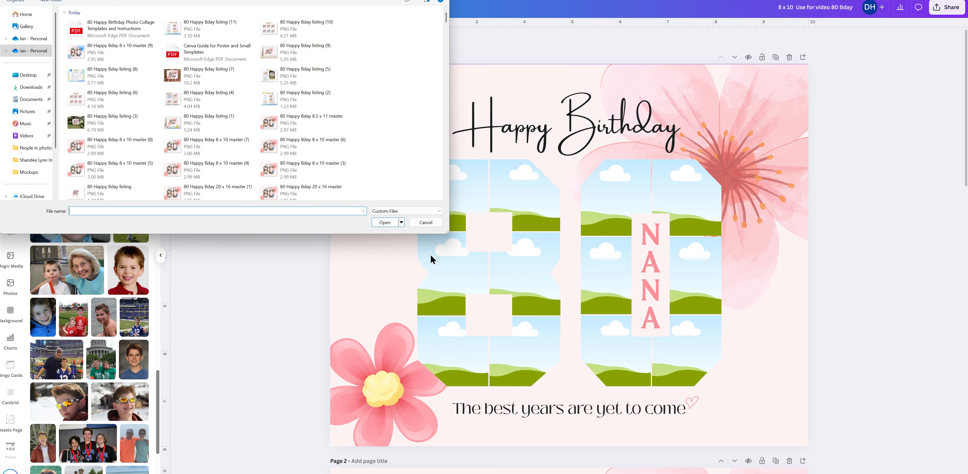
click(426, 223)
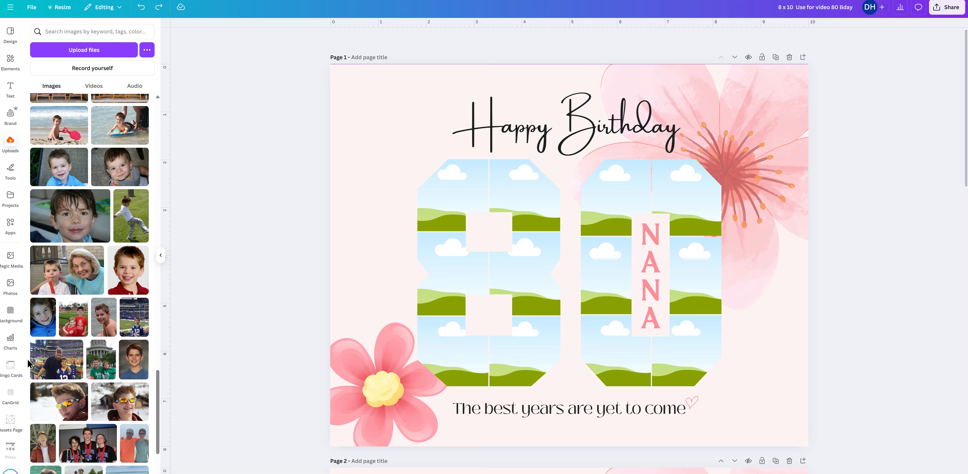
Using the "grandma" stock photos, fill the 8's middle-left frame with the family in maroon and its upper-left frame with the woman in a cream sweater.
click(8, 286)
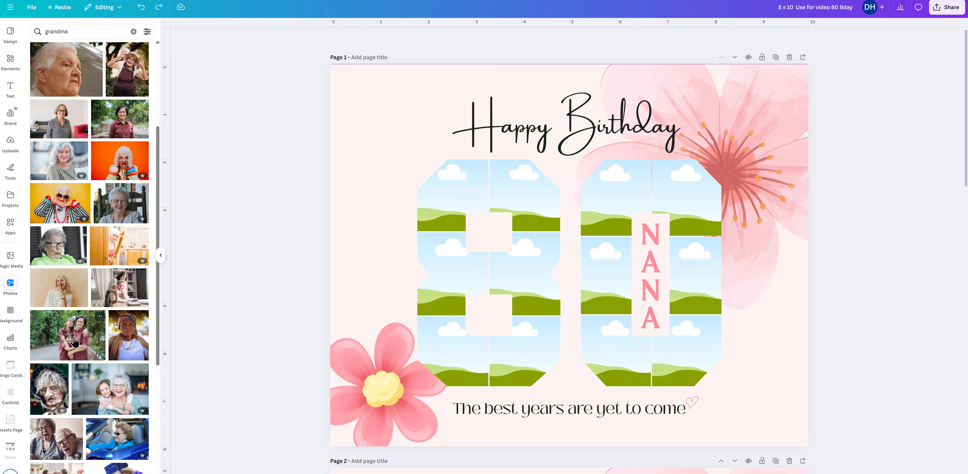
drag(74, 341, 451, 262)
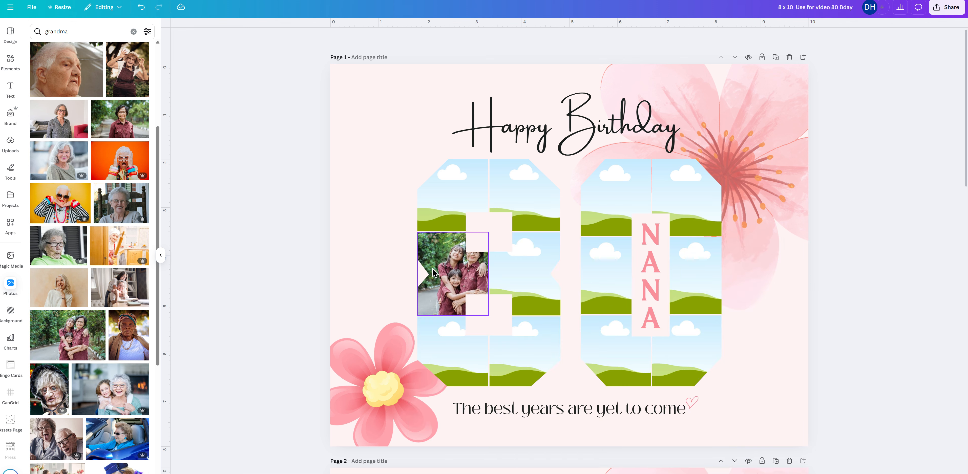
click(63, 289)
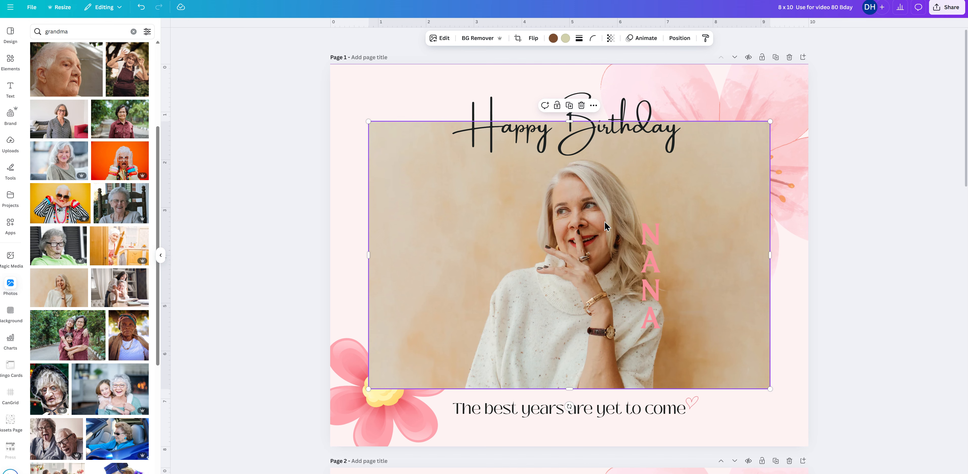
drag(572, 240, 457, 193)
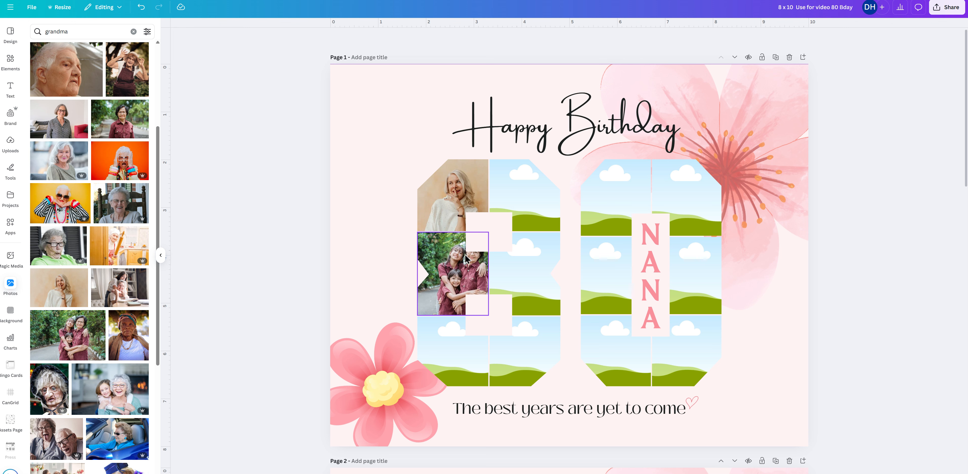
Reposition the family photo within the 8's middle-left frame, shifting it left so the faces clear the centre cutouts.
double_click(458, 273)
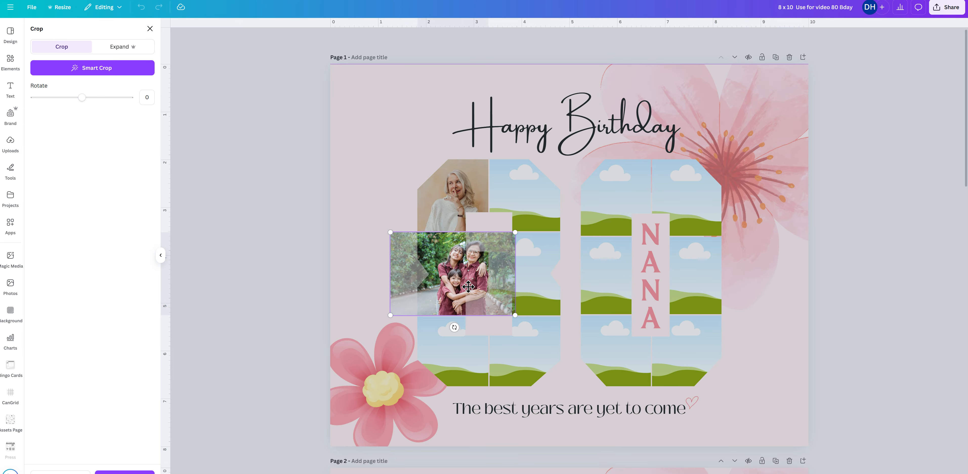
drag(467, 277, 447, 277)
click(388, 203)
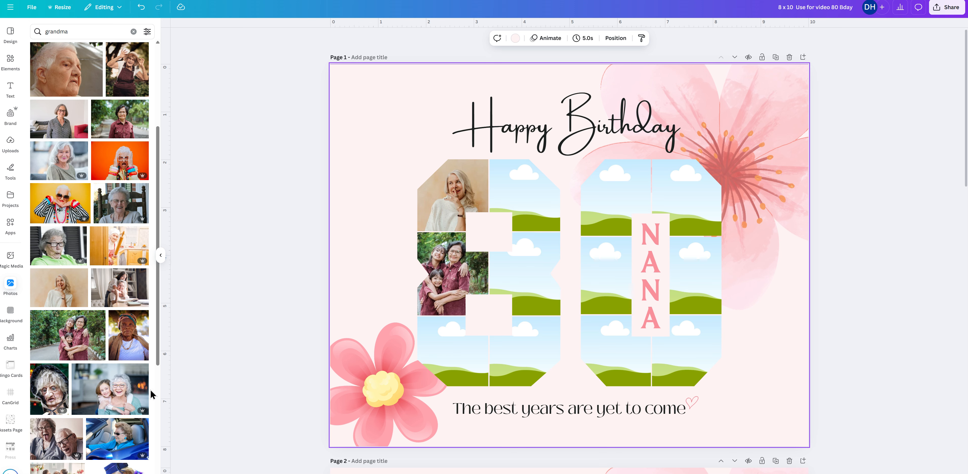
Fill the 8's middle-right frame with the photo of the girl hugging her grandmother and adjust its position within the frame.
drag(114, 394, 531, 301)
double_click(529, 286)
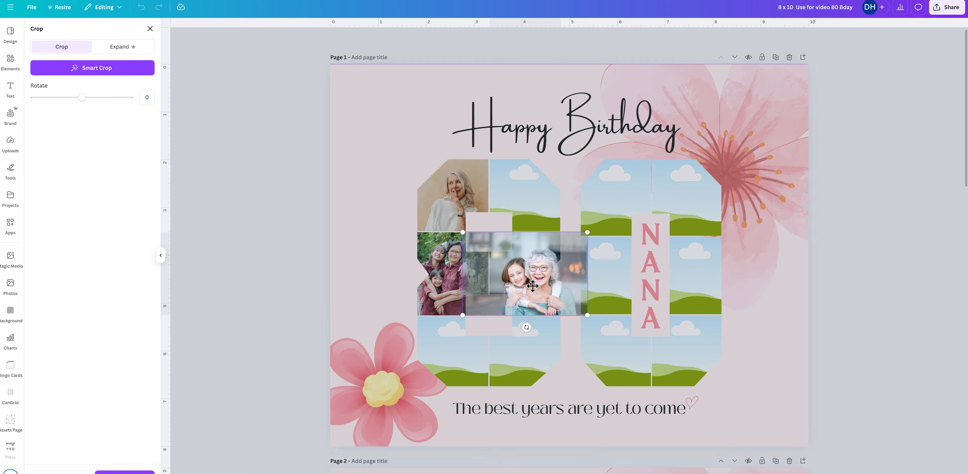
click(394, 261)
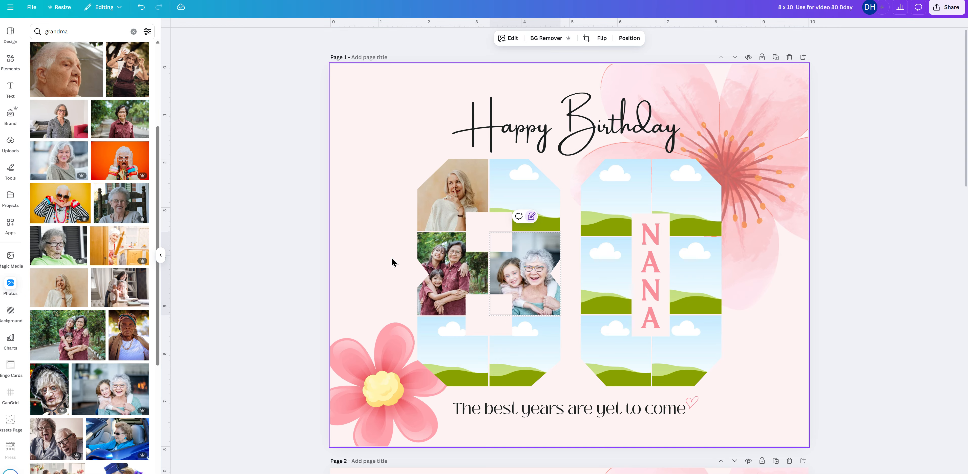
Fill the 8's upper-right frame with the woman in sunglasses, lower-left with the laughing couple and lower-right with the two women.
drag(63, 208, 530, 199)
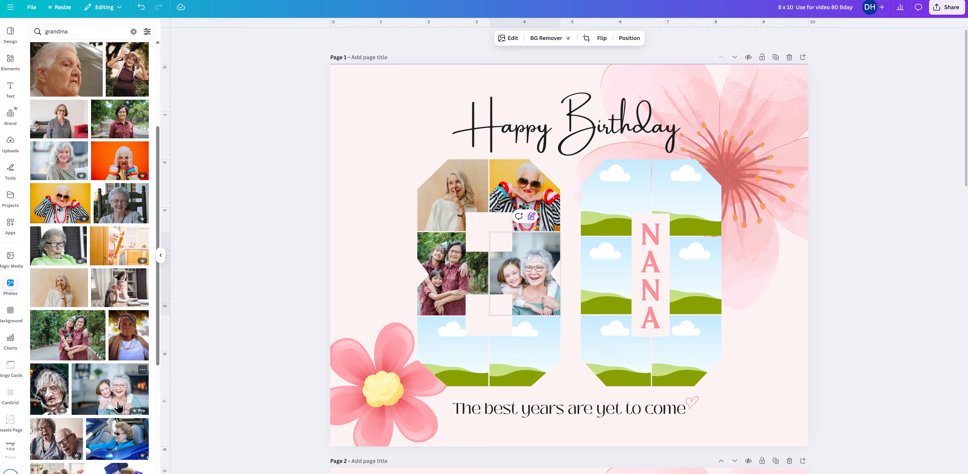
scroll(77, 315, down, 4)
drag(62, 293, 481, 372)
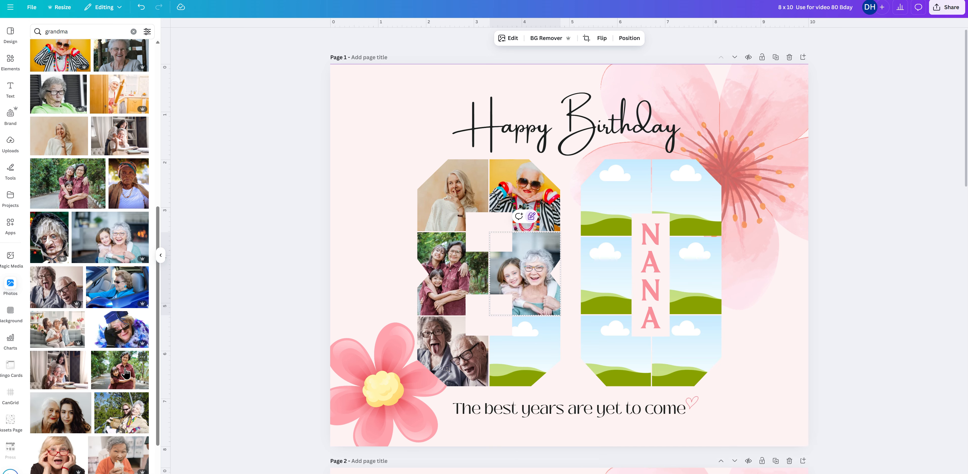
drag(77, 426, 526, 372)
Fill the 0's upper frames with the red-glasses and blue-car photos, and its middle-left frame with the seated grey-haired woman, adjusting that photo's crop.
drag(77, 453, 607, 188)
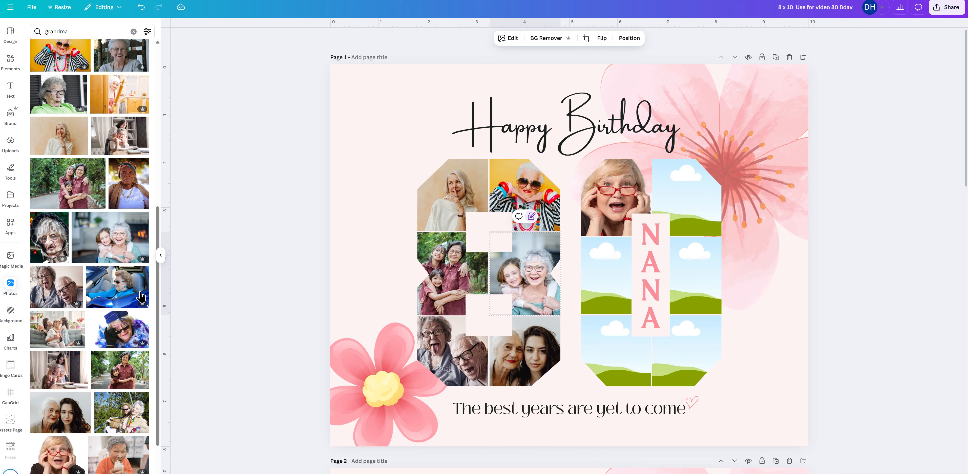
drag(119, 297, 695, 200)
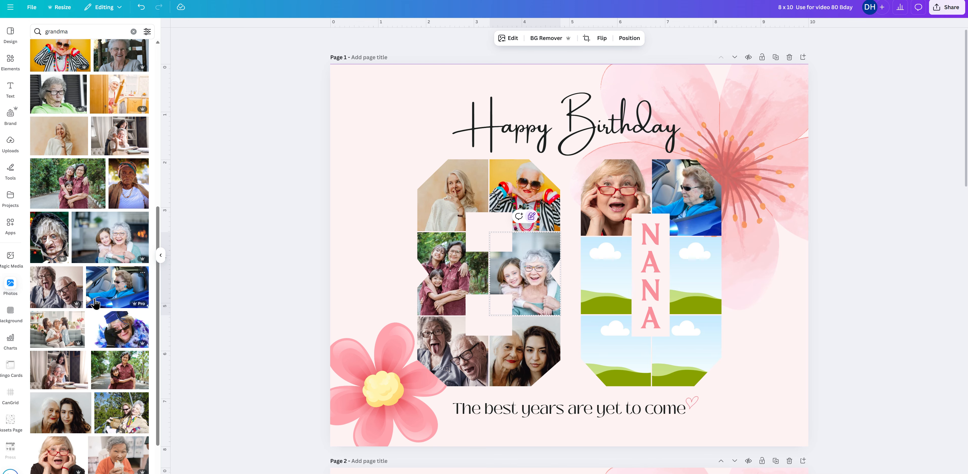
scroll(102, 299, down, 6)
scroll(98, 293, down, 2)
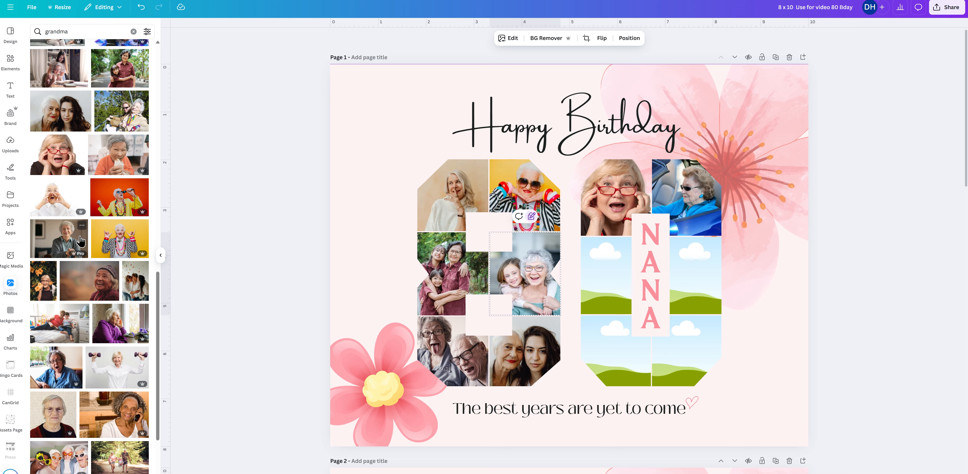
drag(63, 239, 608, 274)
double_click(609, 278)
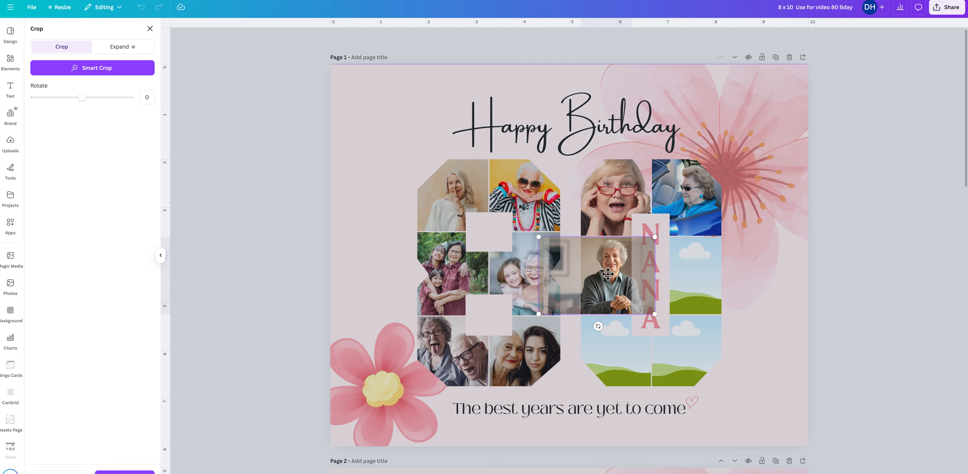
click(754, 291)
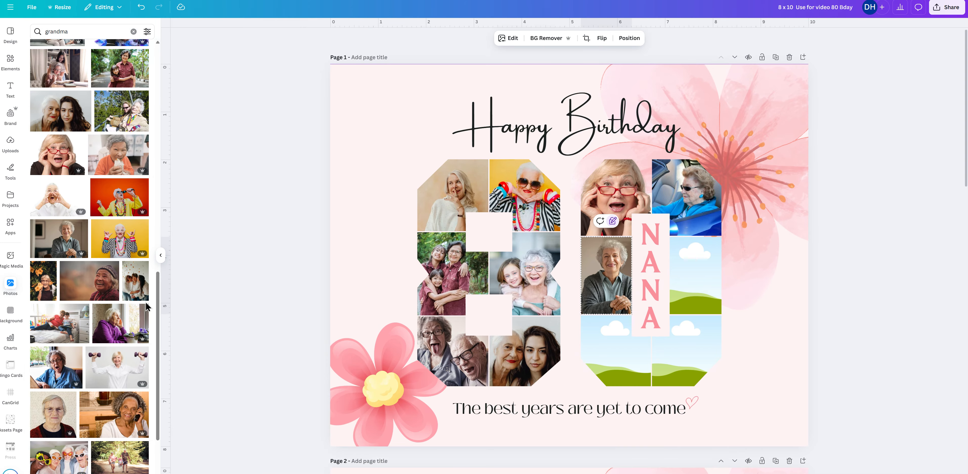
Fill the 0's remaining frames with the white-shirted woman, the woman on the phone and the walking family, shifting the phone photo within its frame.
drag(116, 375, 691, 306)
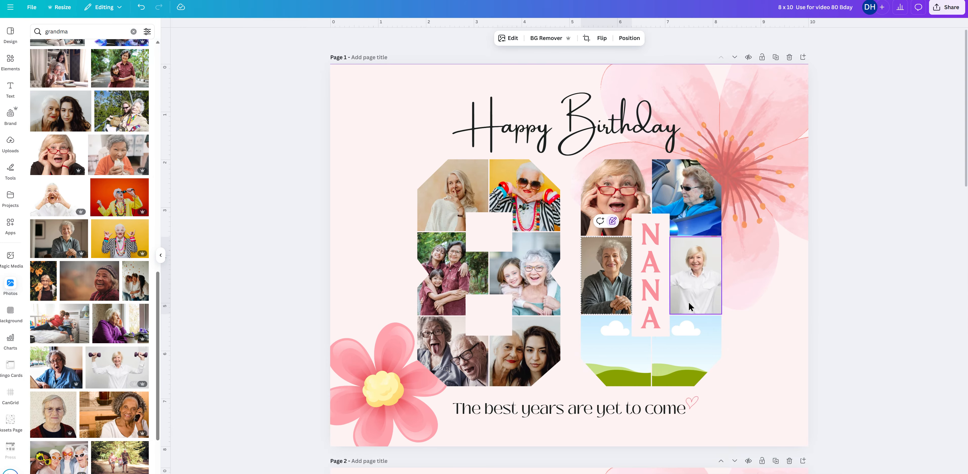
drag(115, 424, 682, 360)
double_click(689, 362)
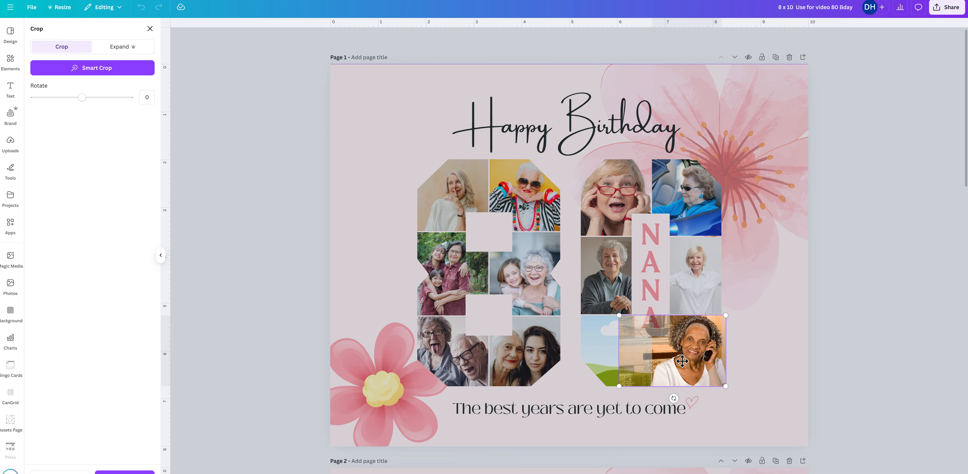
click(768, 387)
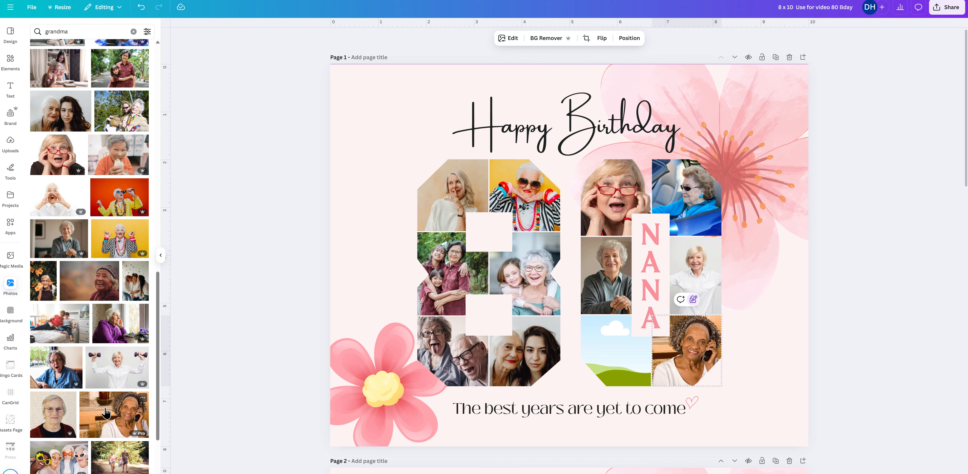
drag(123, 456, 603, 344)
click(787, 362)
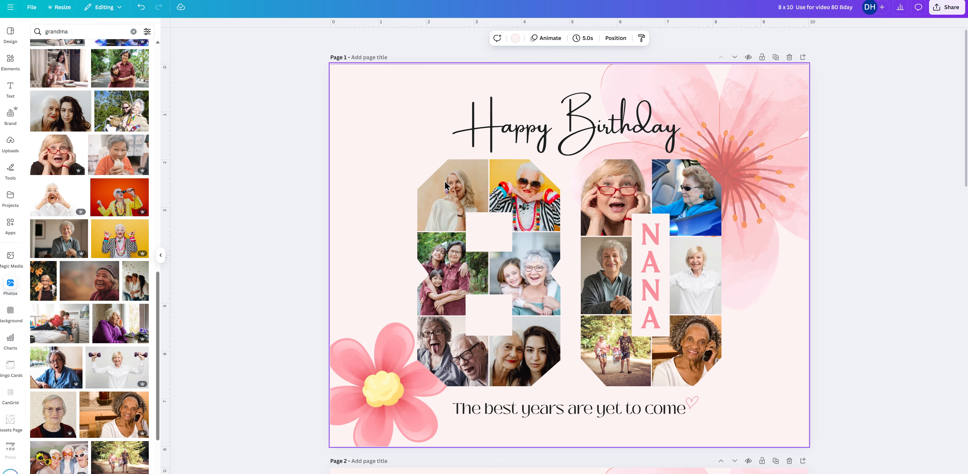
Replace the photo in the 8's upper-left frame with the woman in an orange shirt eating a wrap.
drag(449, 193, 431, 177)
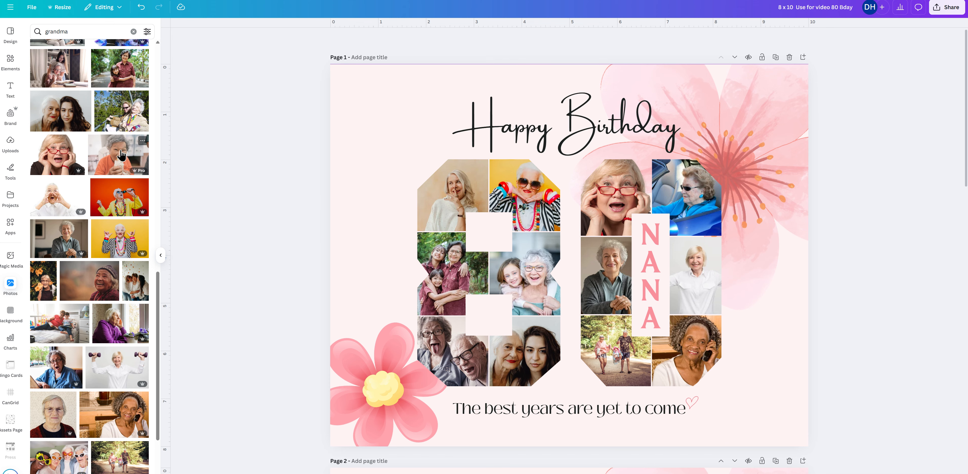
drag(121, 155, 470, 188)
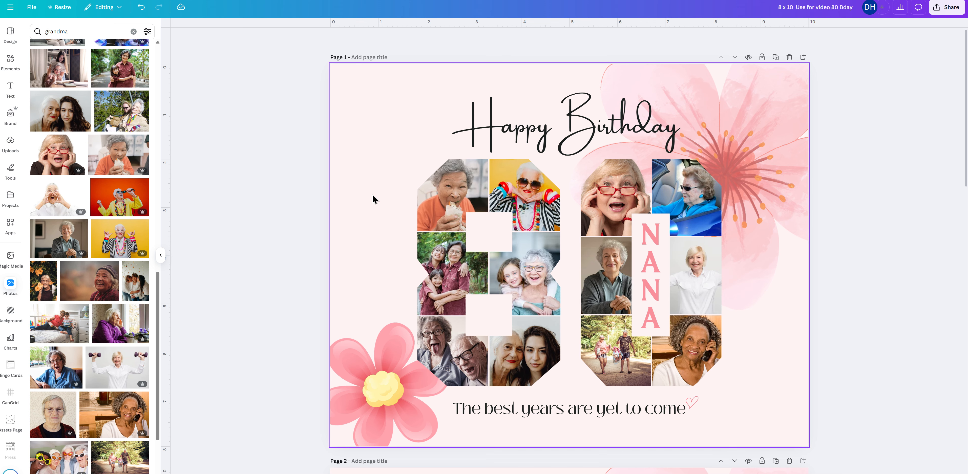
Detach and delete the image in the 8's upper-left frame, and fill the frame with the photo of three women embracing.
click(456, 182)
right_click(456, 182)
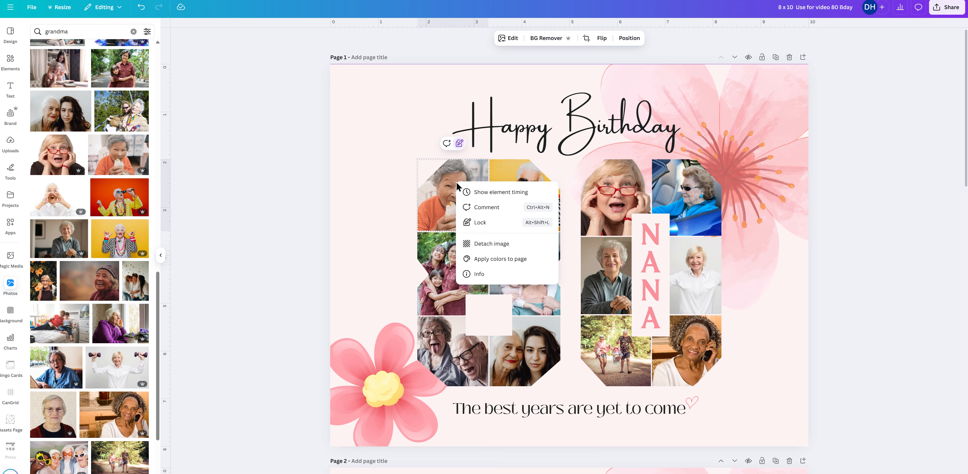
click(497, 244)
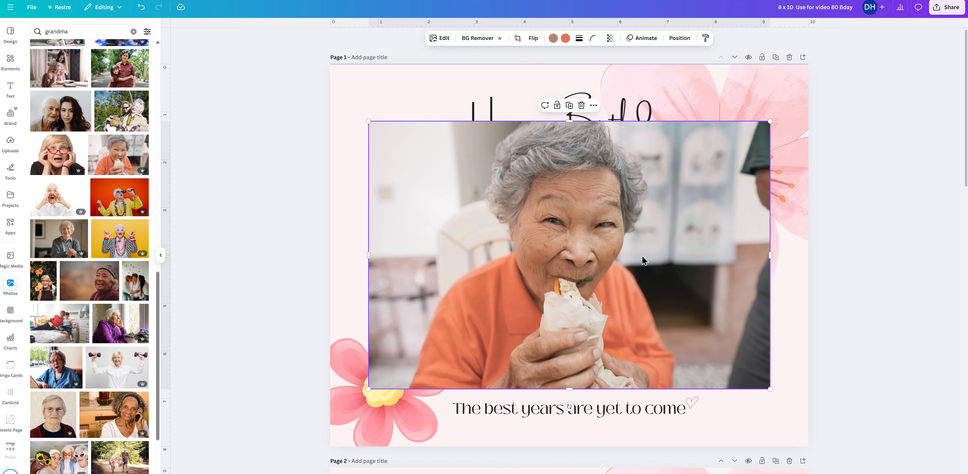
key(Delete)
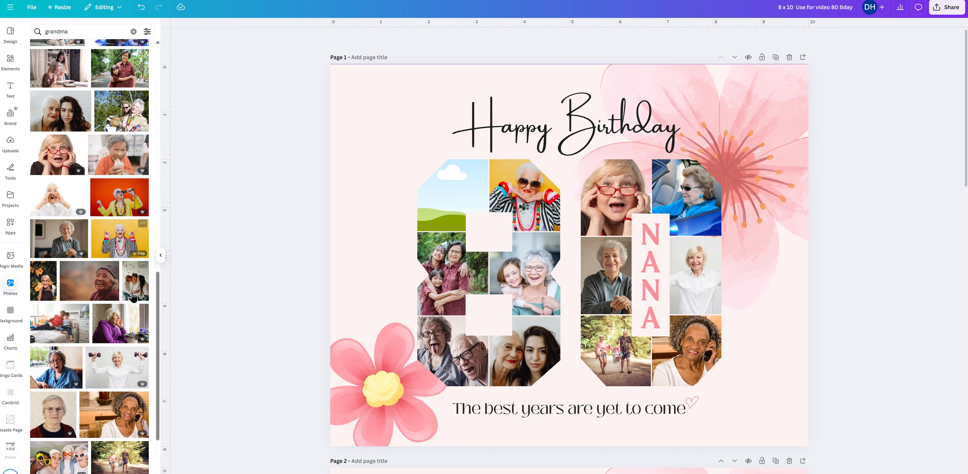
drag(136, 296, 453, 186)
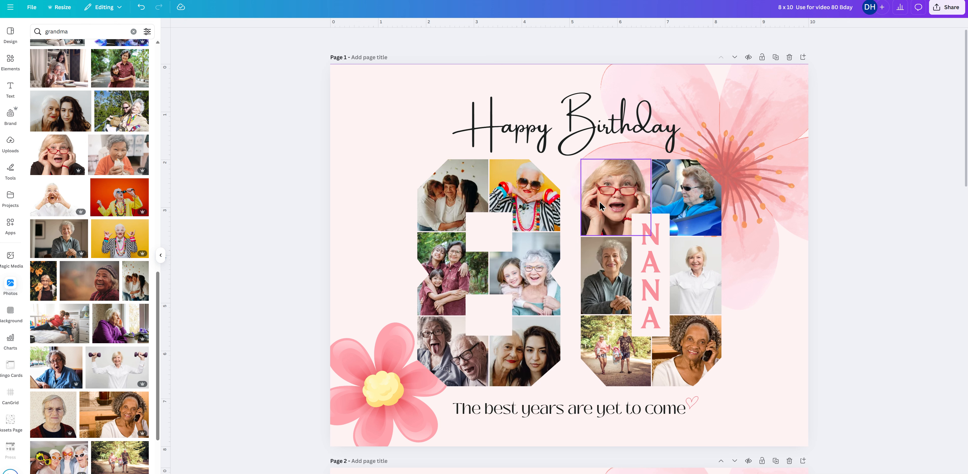
Compare Black Mango with Amsterdam One on the "Happy Birthday" heading and set its font to Black Mango.
click(538, 118)
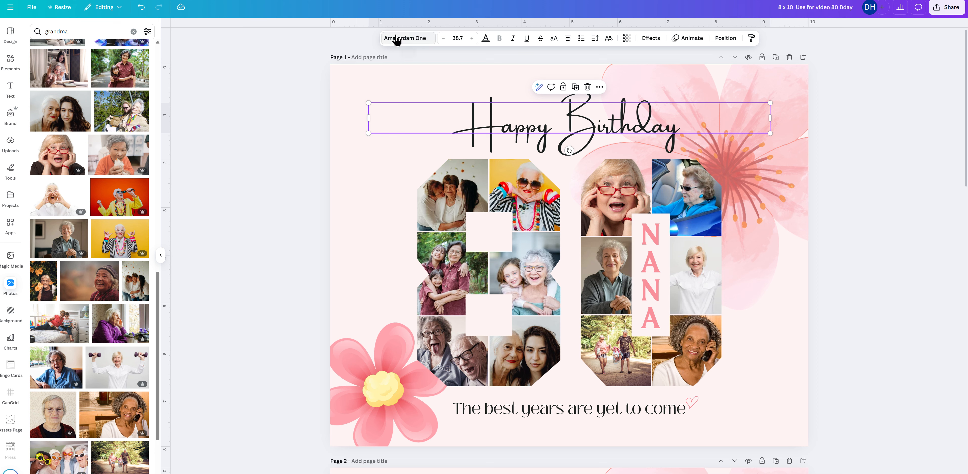
click(411, 45)
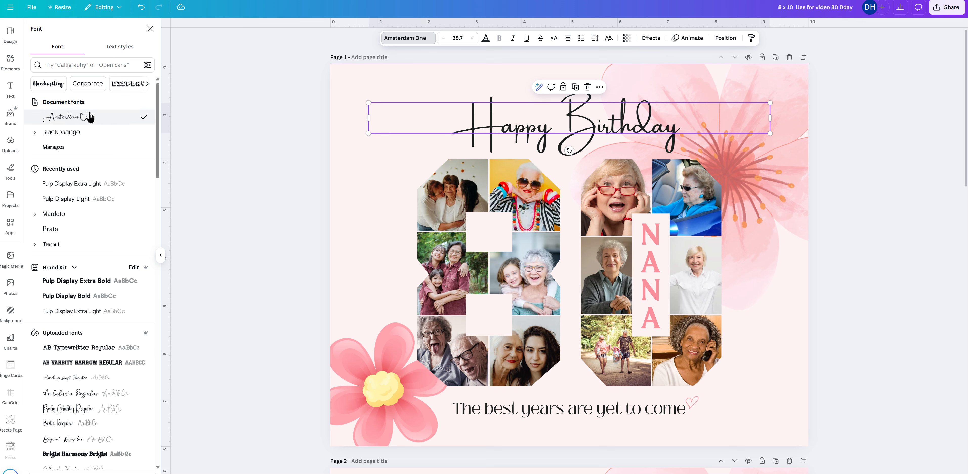
click(65, 135)
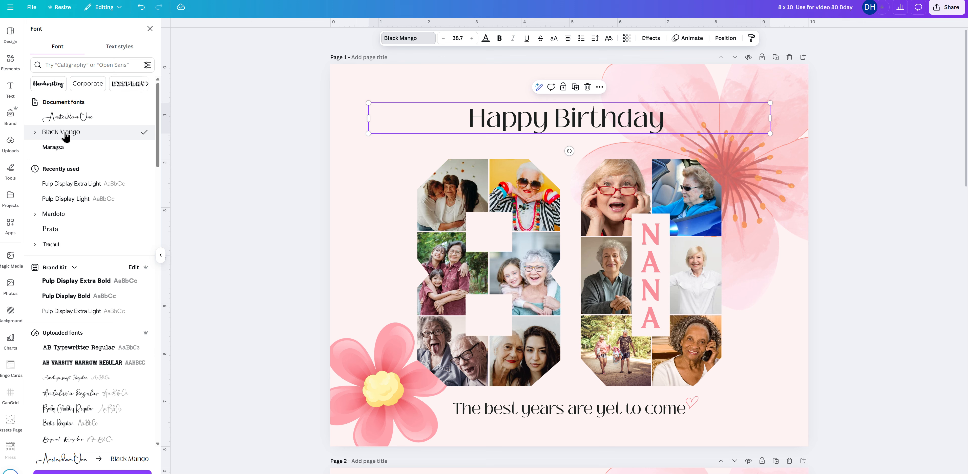
click(73, 121)
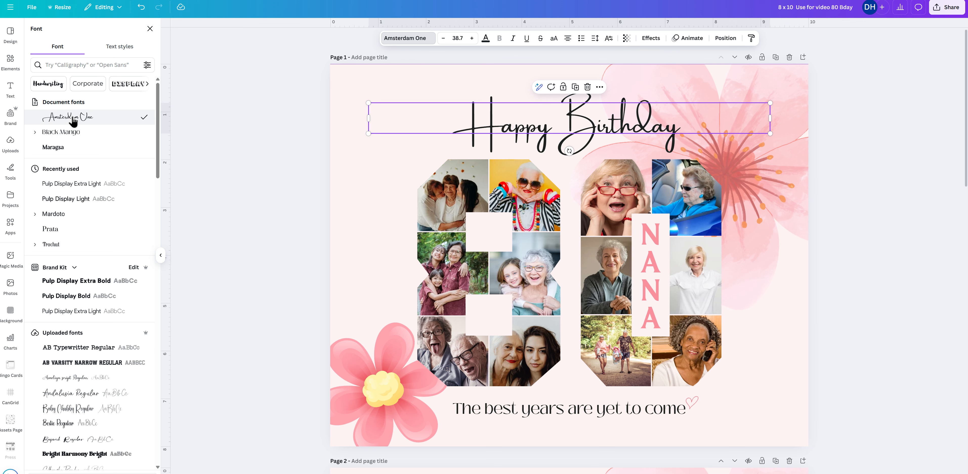
click(81, 135)
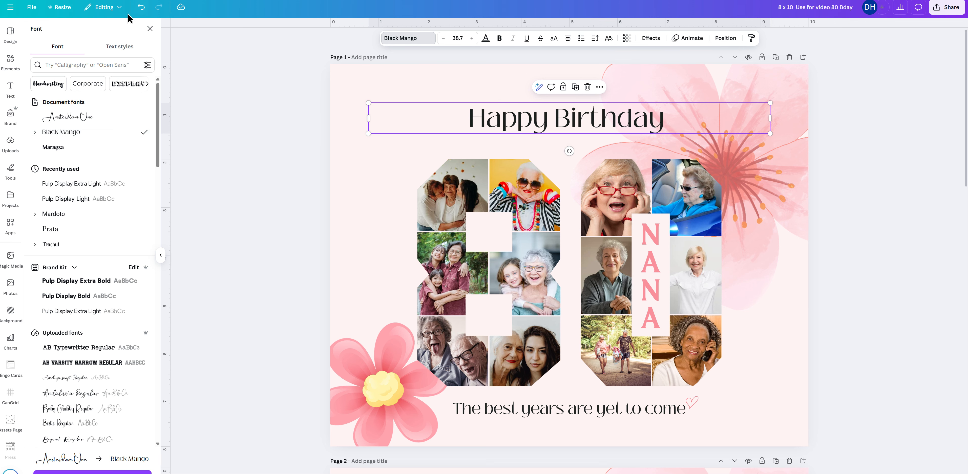
Compare the "Happy Birthday" heading in both fonts by undoing and redoing the change, leaving it in Amsterdam One.
click(142, 16)
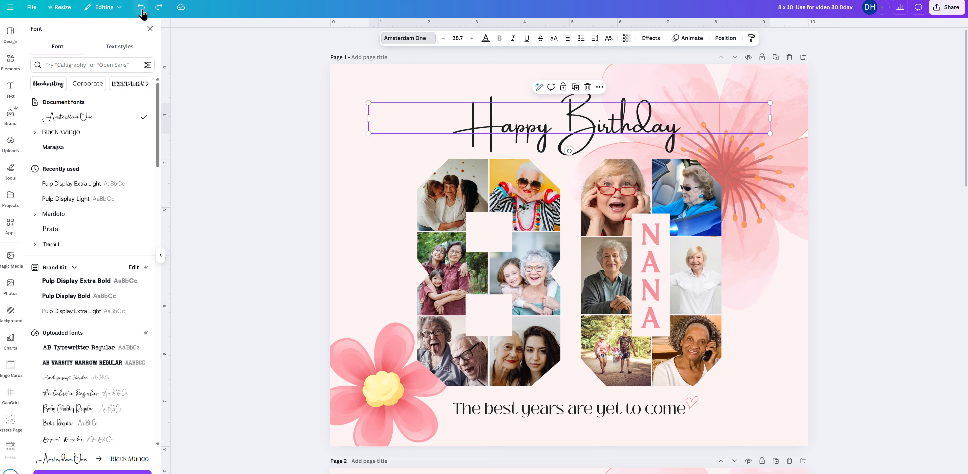
click(160, 14)
click(141, 12)
Try a slightly larger font size on the "Happy Birthday" heading, and return it to 38.7.
click(473, 41)
click(473, 40)
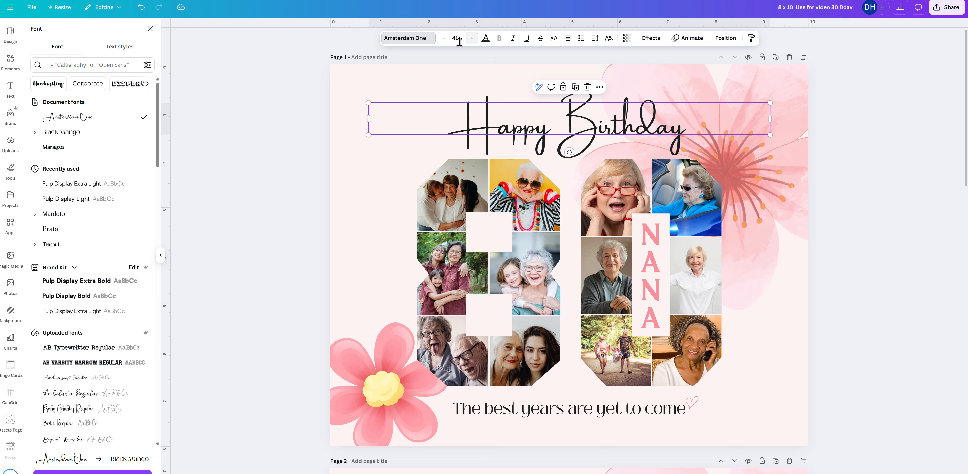
click(444, 41)
click(444, 39)
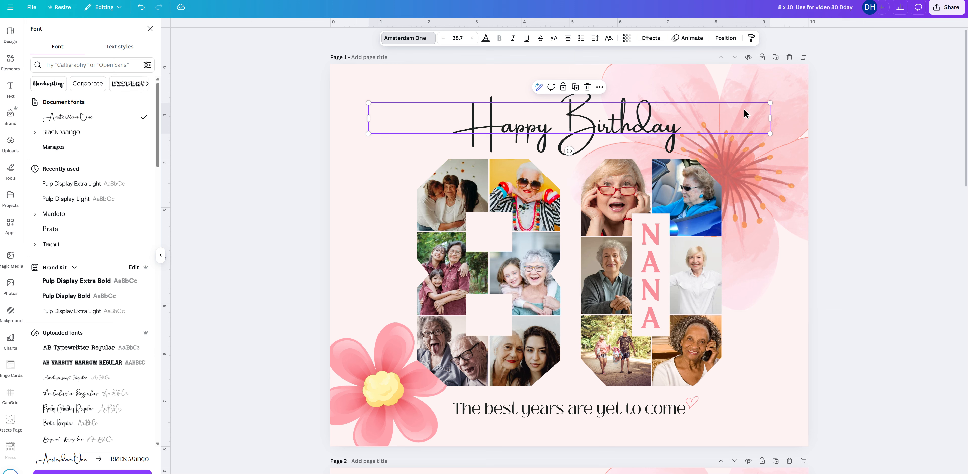
Check the "Happy Birthday" heading's position settings to see whether it is centered on the page.
mouse_move(770, 102)
mouse_down()
mouse_move(705, 108)
mouse_move(778, 100)
mouse_move(770, 102)
mouse_up()
double_click(713, 121)
click(712, 120)
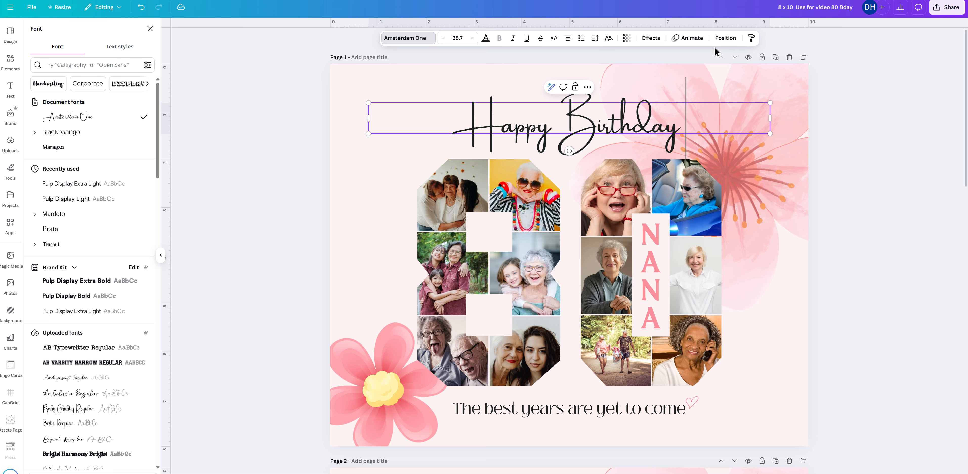
click(773, 161)
click(727, 123)
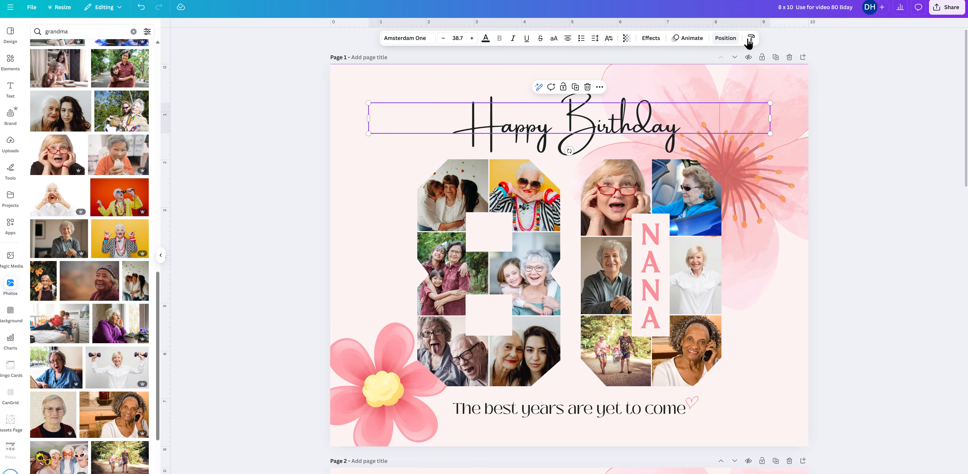
click(724, 42)
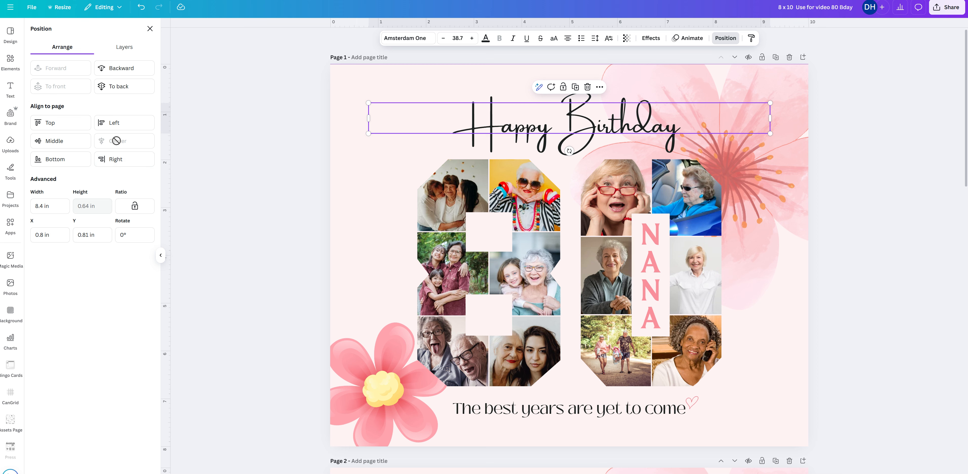
click(781, 93)
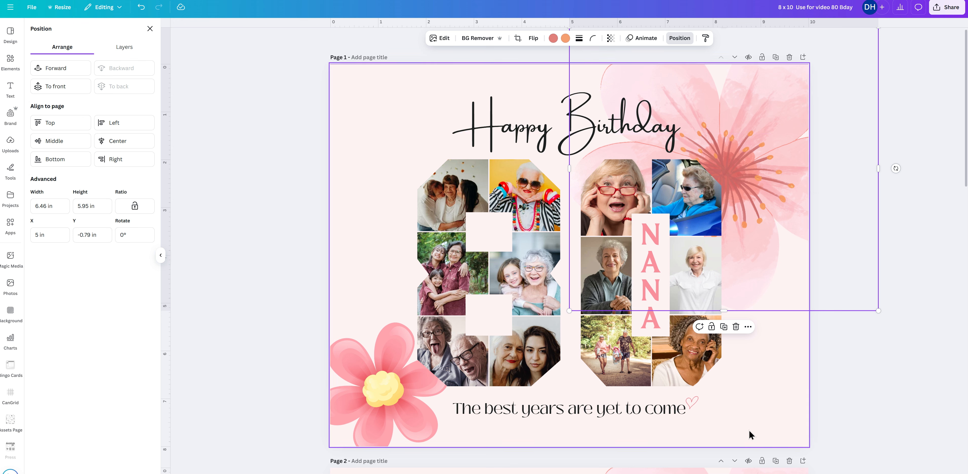
Replace the tagline below the photo numbers with "We love you very much".
click(638, 408)
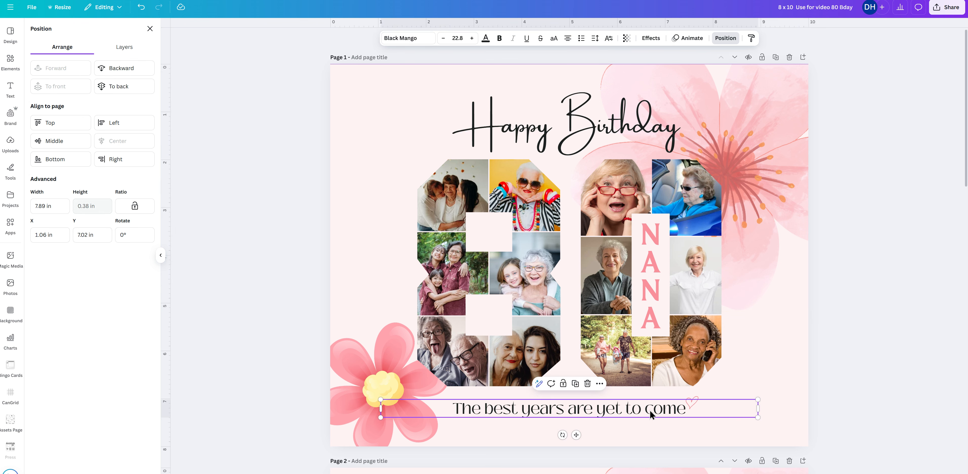
double_click(649, 410)
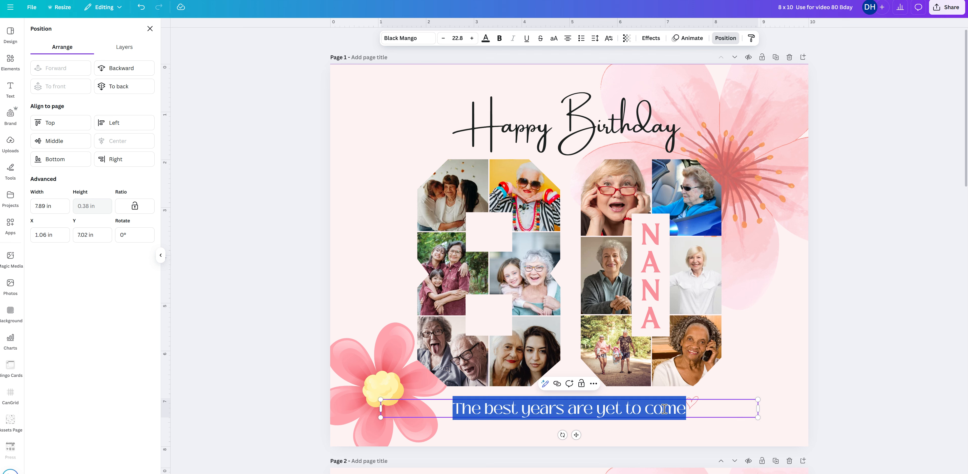
text(We love you ve)
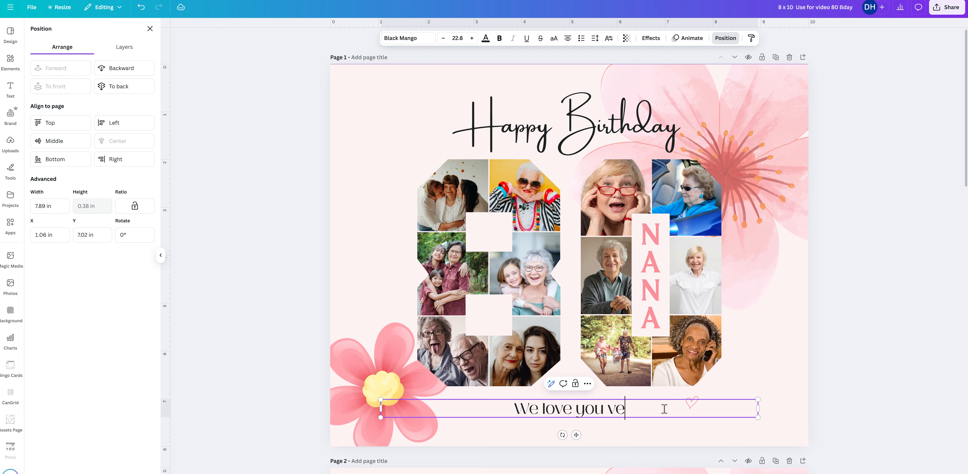
text(ry much)
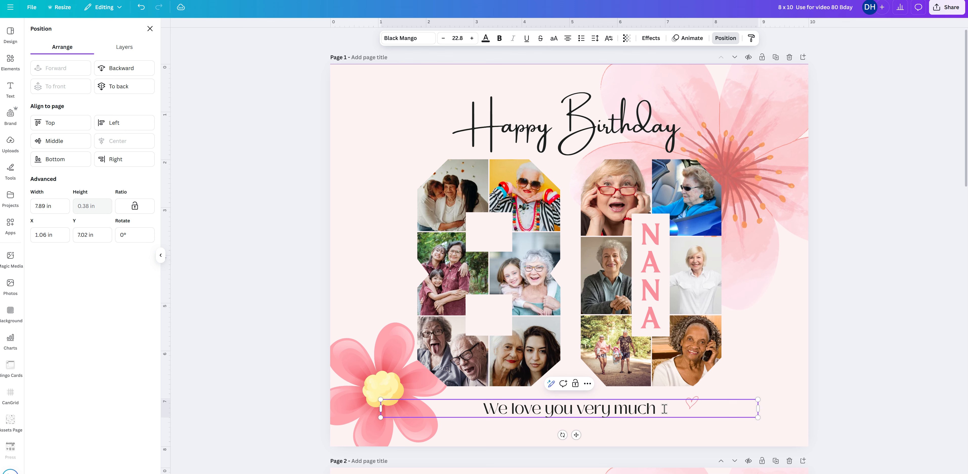
click(748, 426)
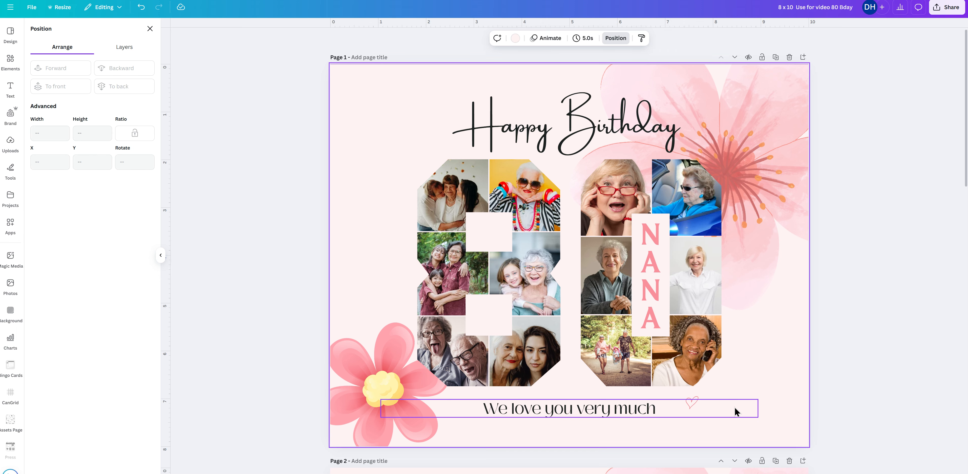
Move the small pink heart to just after "much" in the tagline, at about X 6.93 in and Y 6.9 in.
click(698, 399)
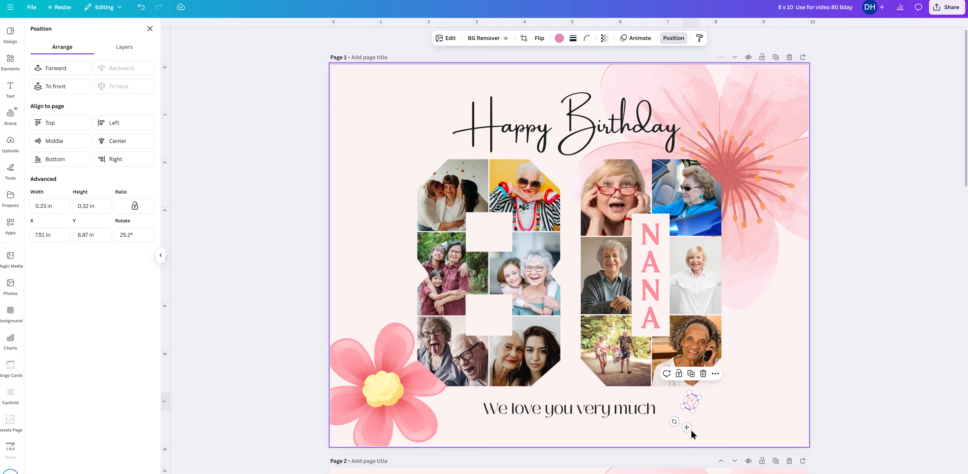
drag(688, 428, 659, 429)
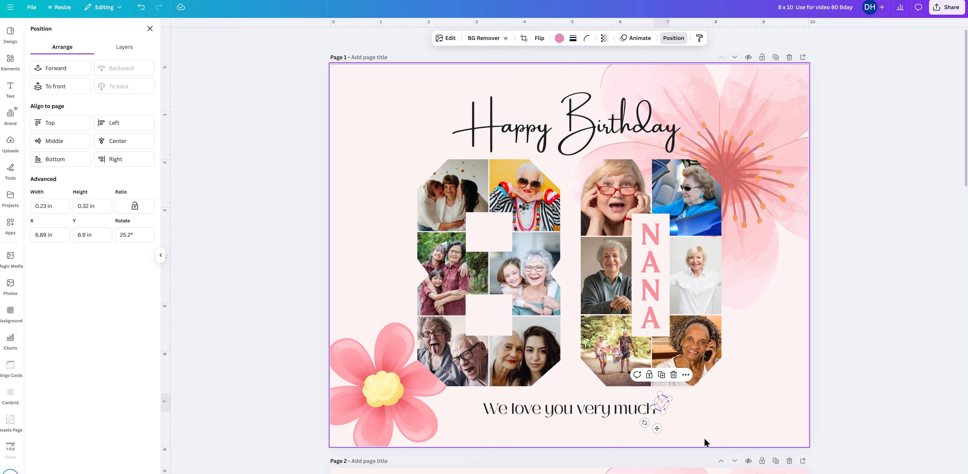
key(Right)
key(Right)
key(Right)
key(Right)
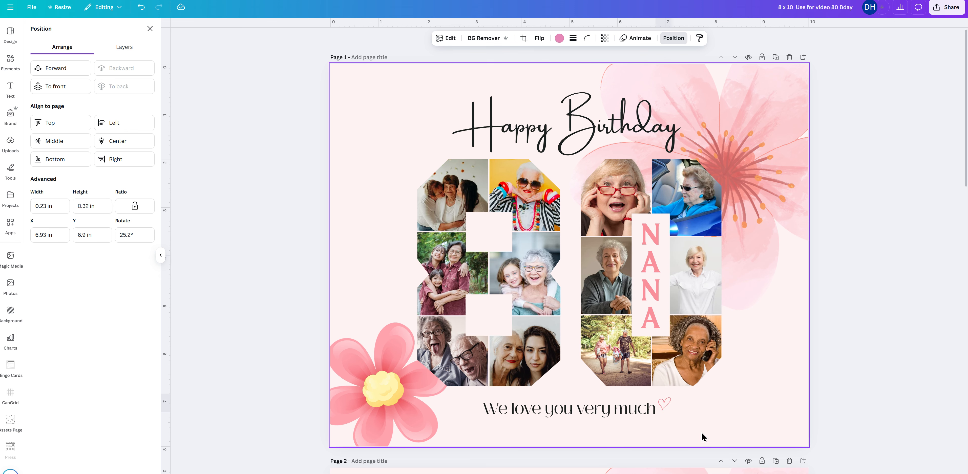
click(736, 419)
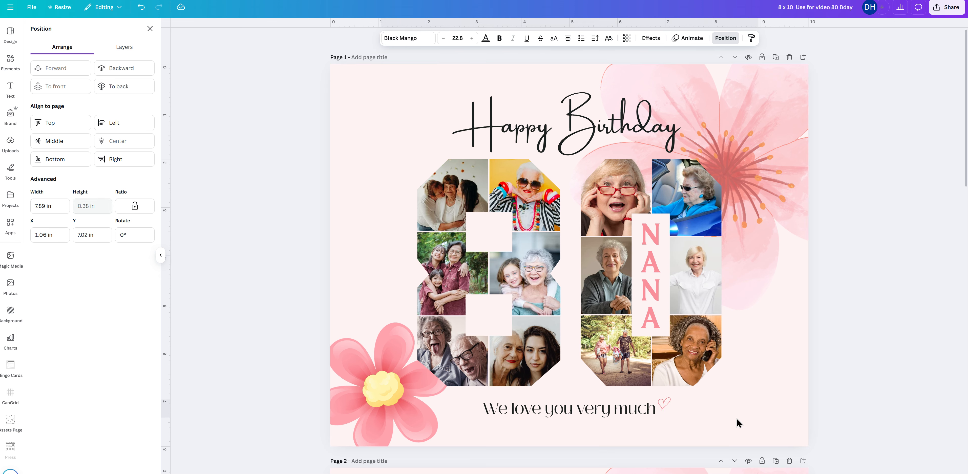
Delete the word "much" from the tagline and enter it again.
click(742, 414)
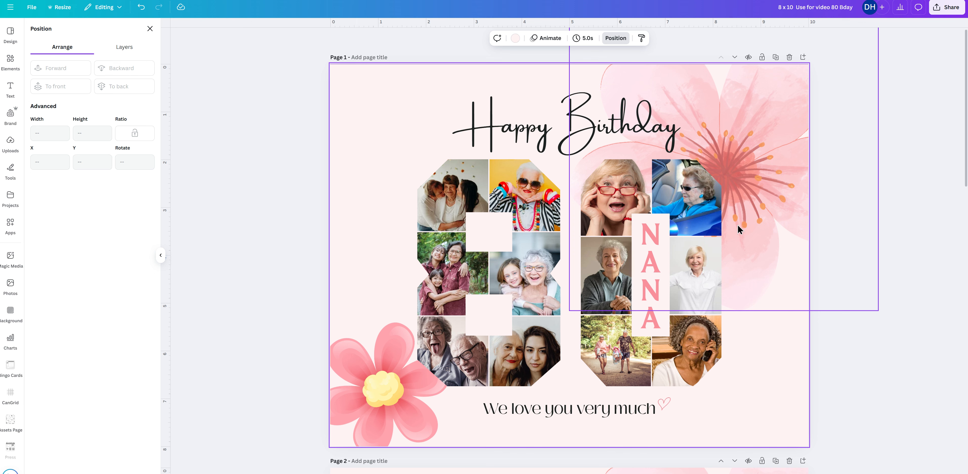
click(614, 407)
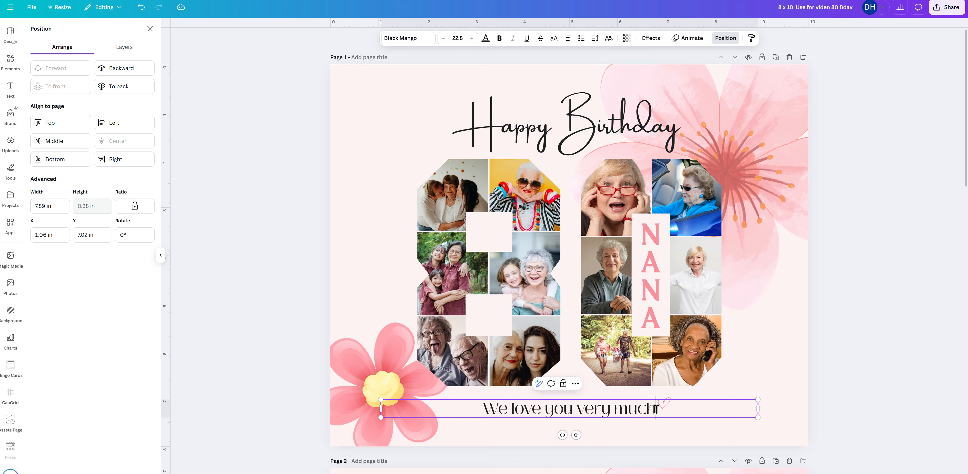
double_click(656, 409)
key(BackSpace)
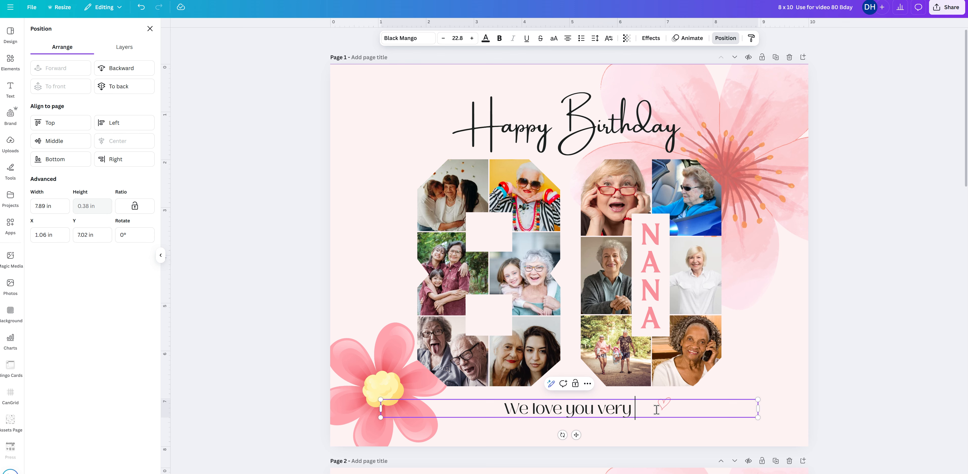
text(much)
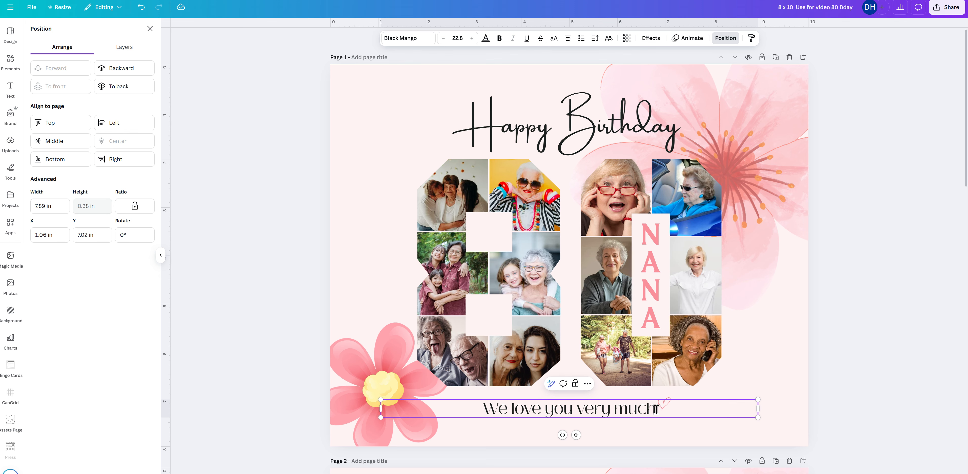
Try recoloring the lower-left flower's petals to cobalt blue (#004aad), and undo the color change.
click(373, 362)
click(782, 104)
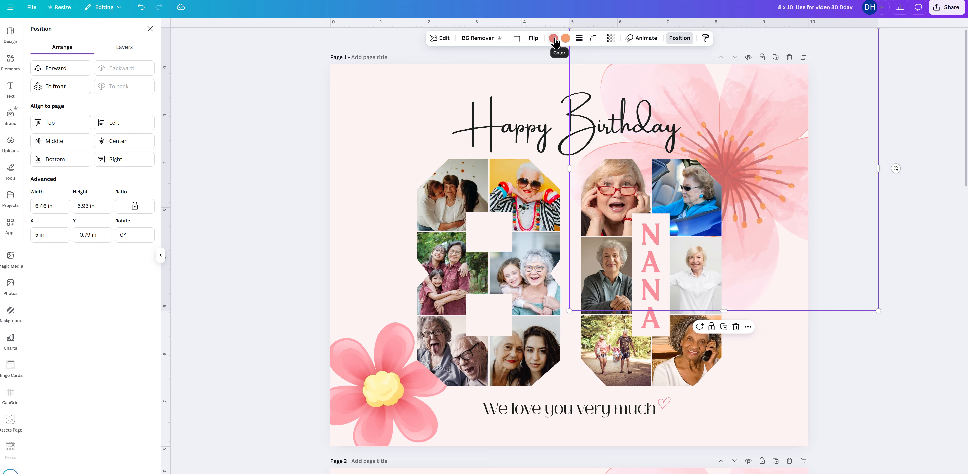
click(398, 377)
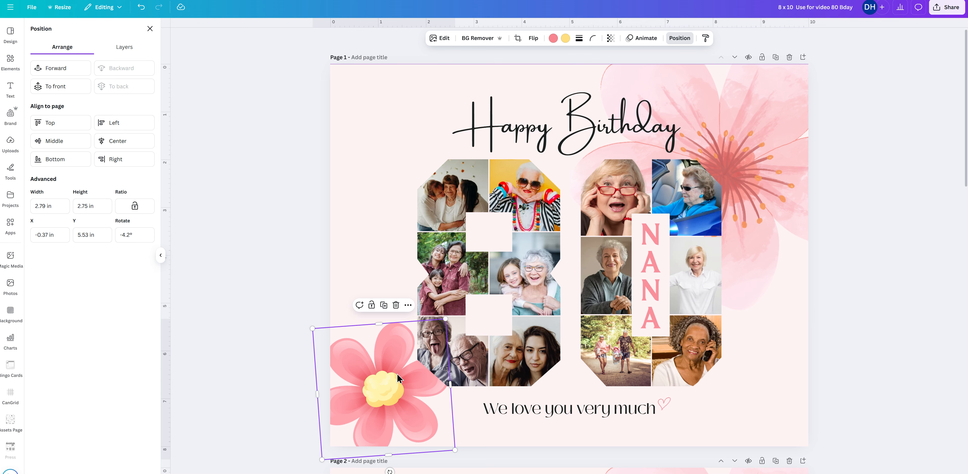
click(554, 40)
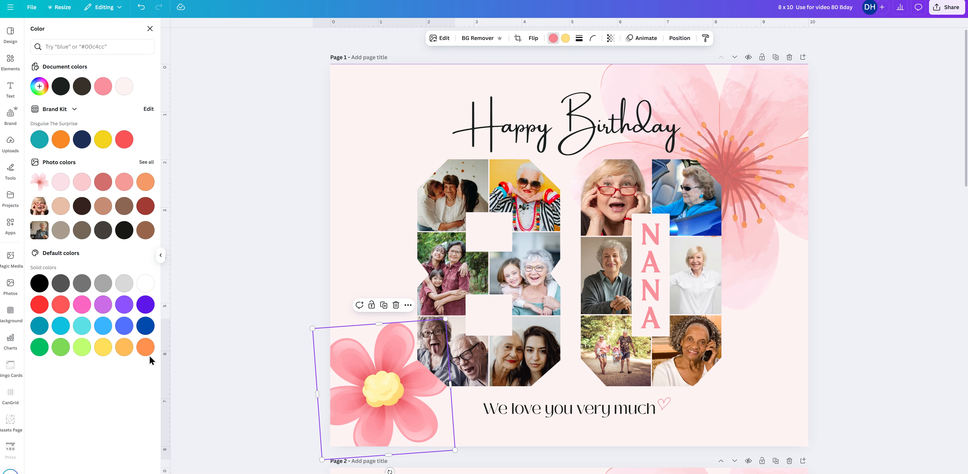
click(145, 327)
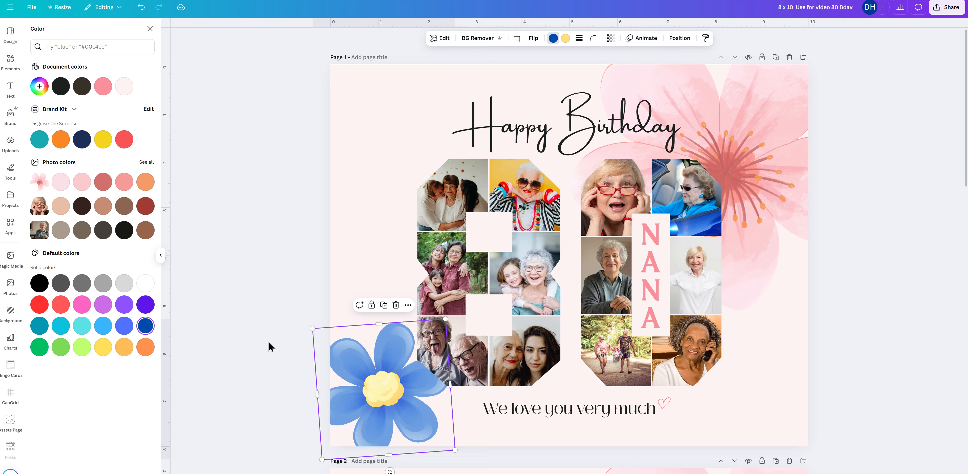
click(142, 7)
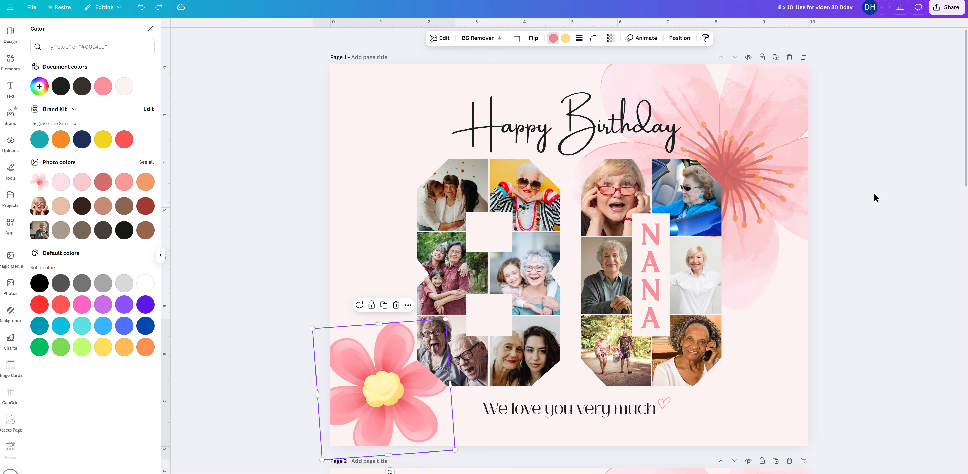
Replace the vertical "NANA" text inside the 0 with the celebrant's first name in capitals.
click(657, 277)
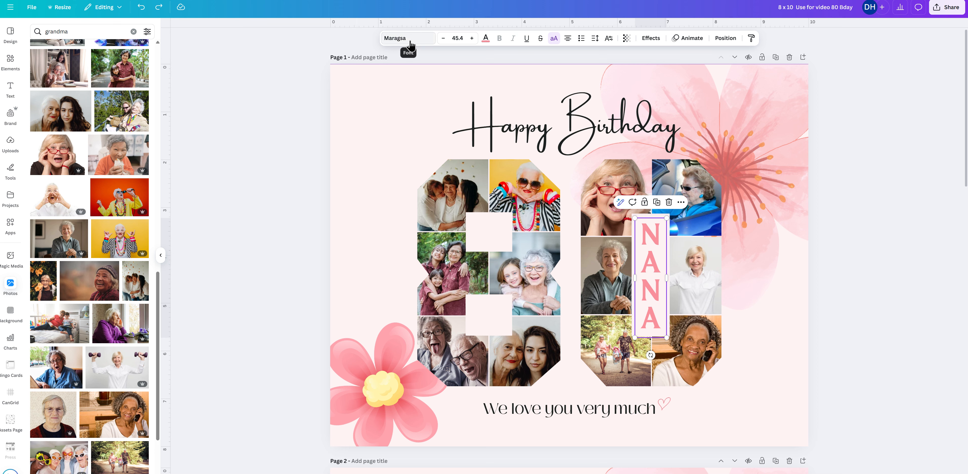
double_click(659, 287)
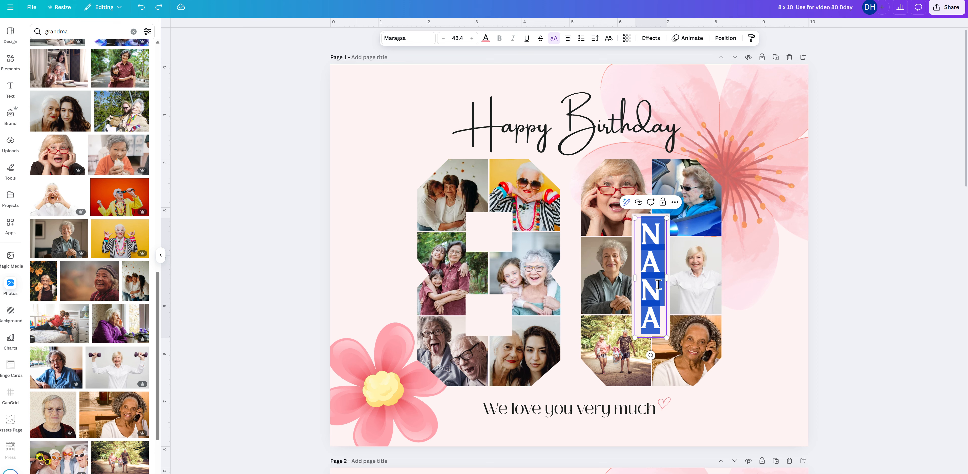
text(CHERY)
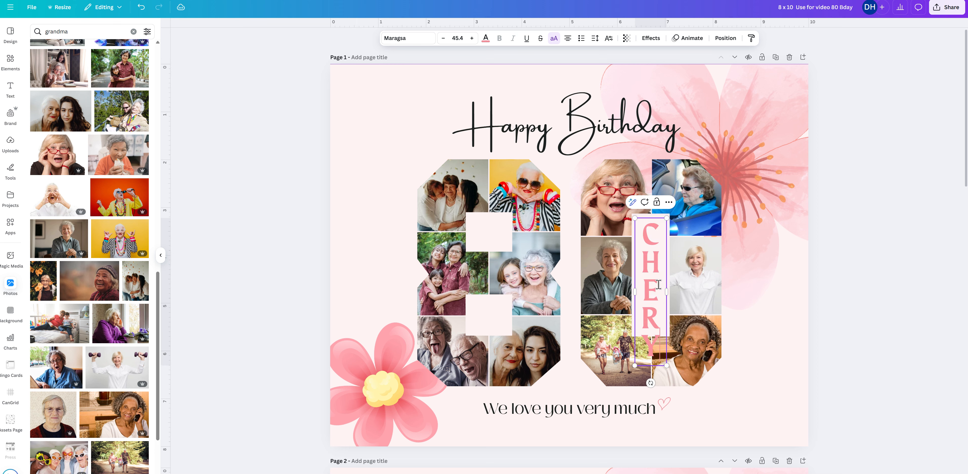
text(L)
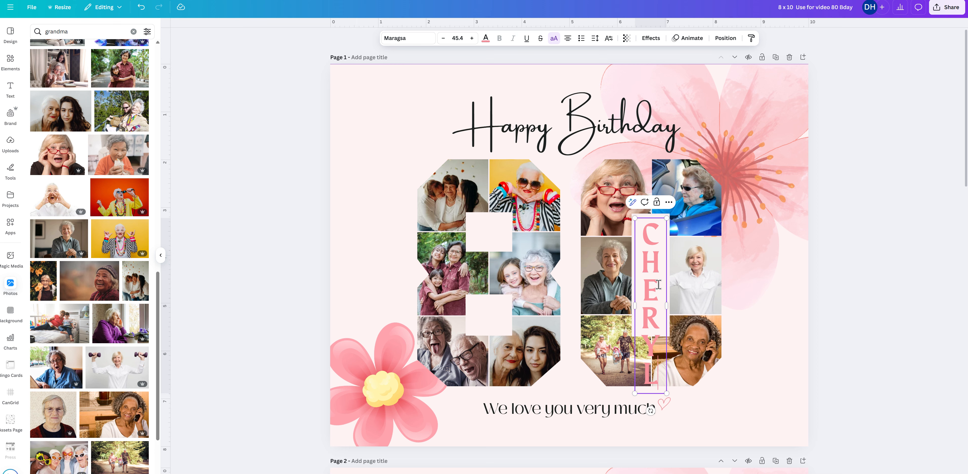
click(788, 351)
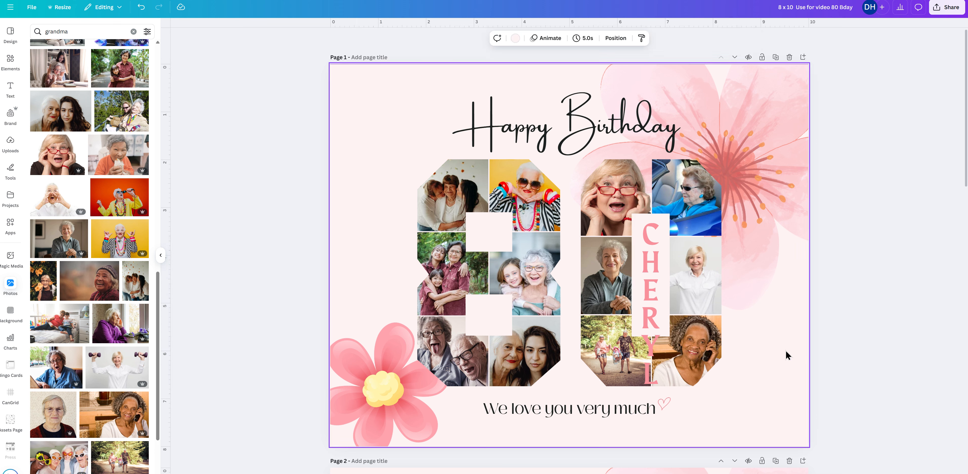
Scale the vertical name down to font size 31.4 to fit the 0's center panel, and center it horizontally there.
click(649, 312)
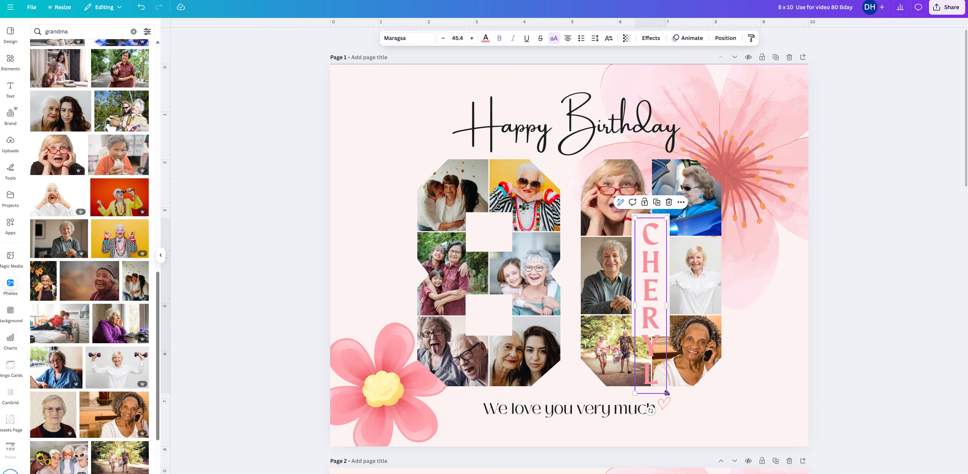
drag(667, 393, 668, 339)
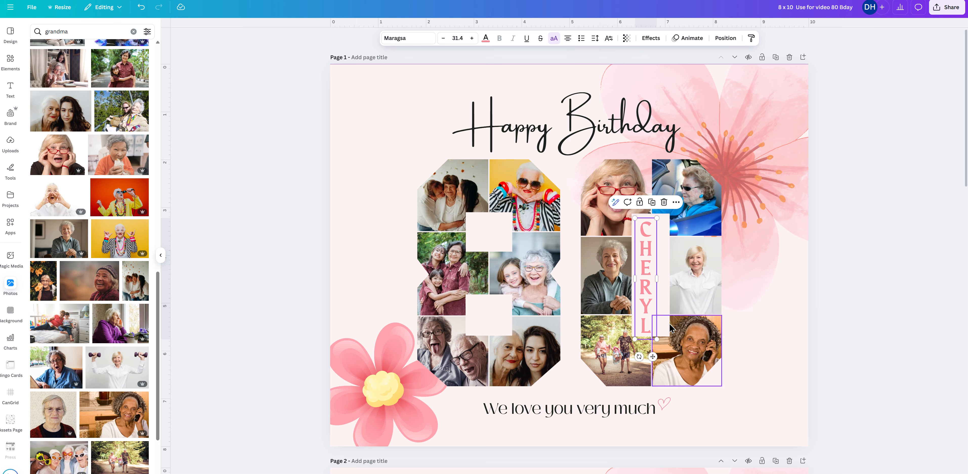
click(742, 326)
click(642, 286)
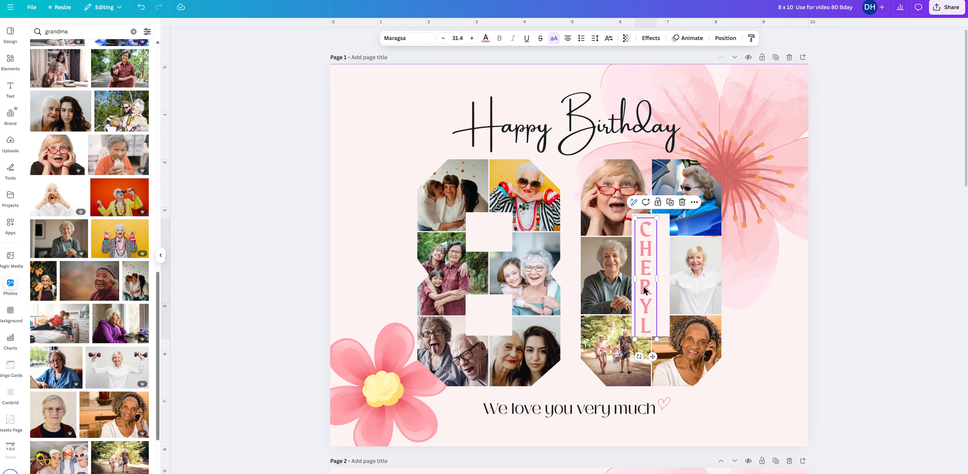
drag(643, 286, 647, 285)
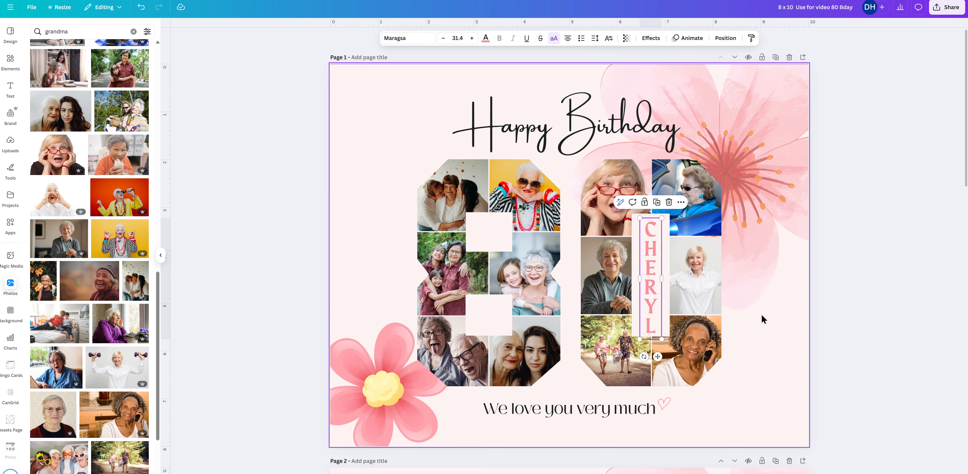
Nudge the vertical name slightly upward within the 0's center panel and deselect it.
click(765, 334)
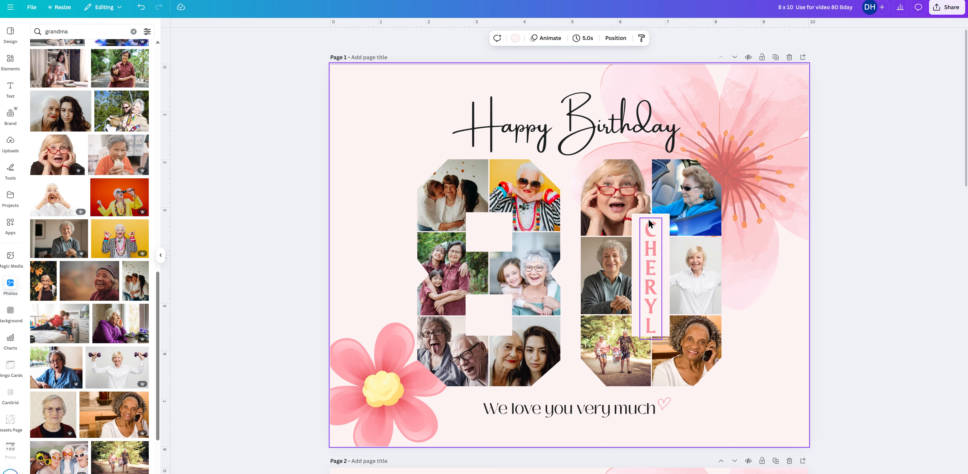
click(650, 297)
drag(650, 293, 650, 291)
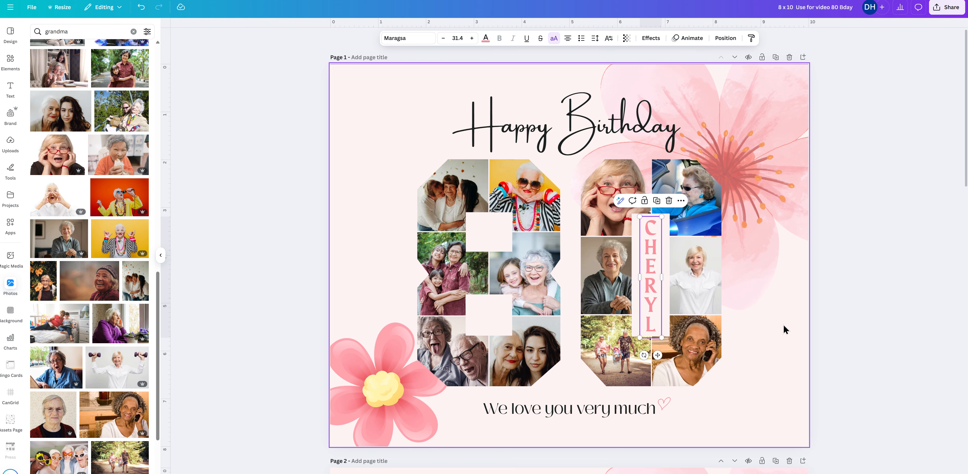
click(789, 339)
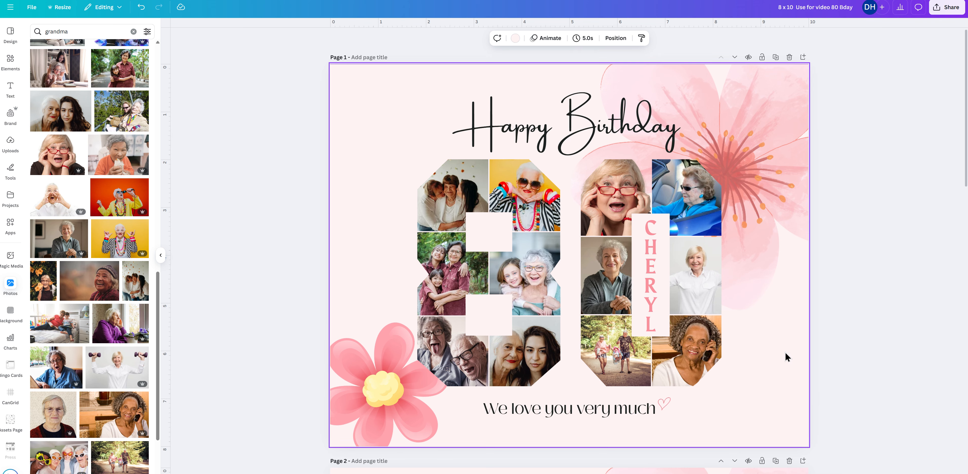
Look over the unfilled template versions on the following pages and return to page 1.
scroll(789, 372, down, 10)
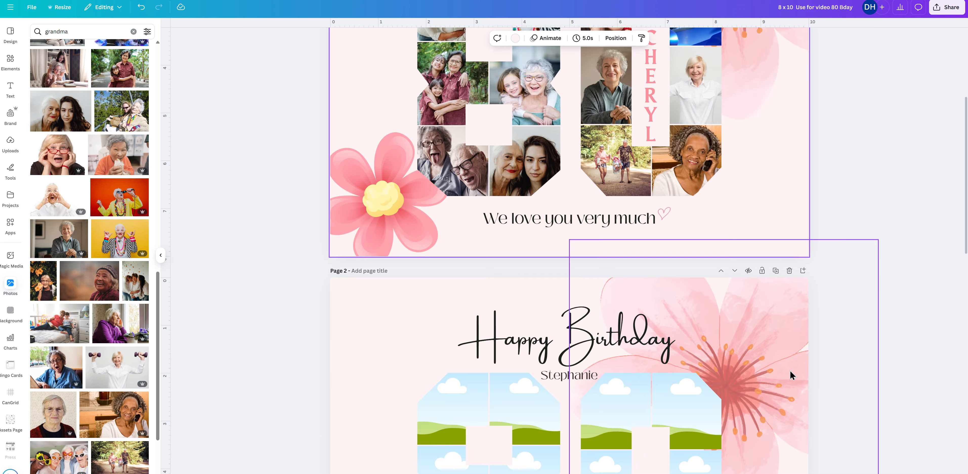
scroll(791, 369, up, 8)
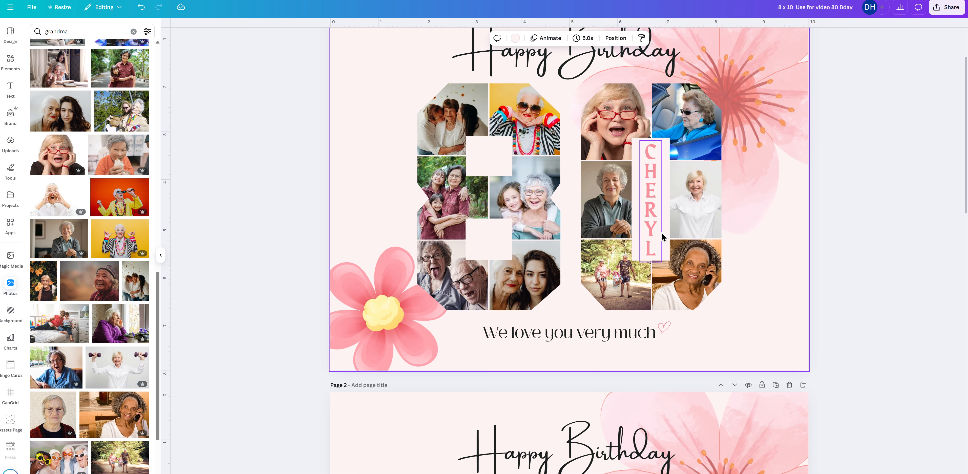
scroll(769, 259, down, 4)
scroll(772, 257, down, 3)
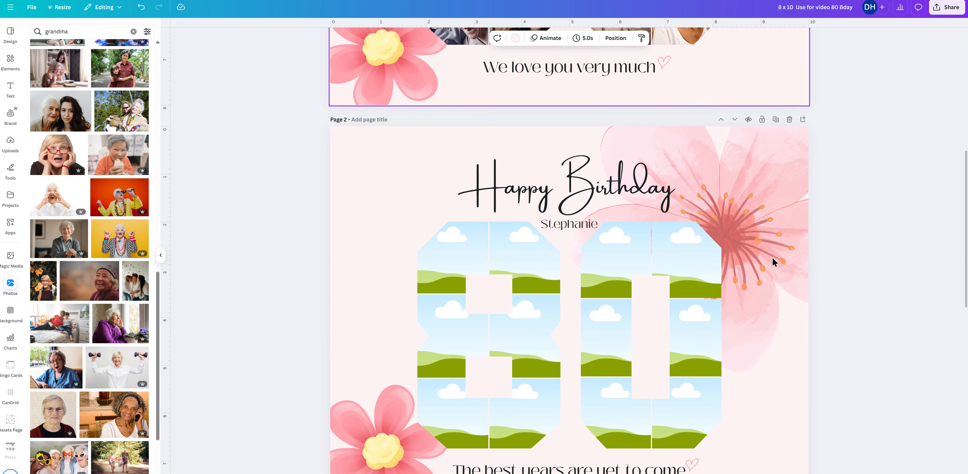
scroll(782, 327, down, 2)
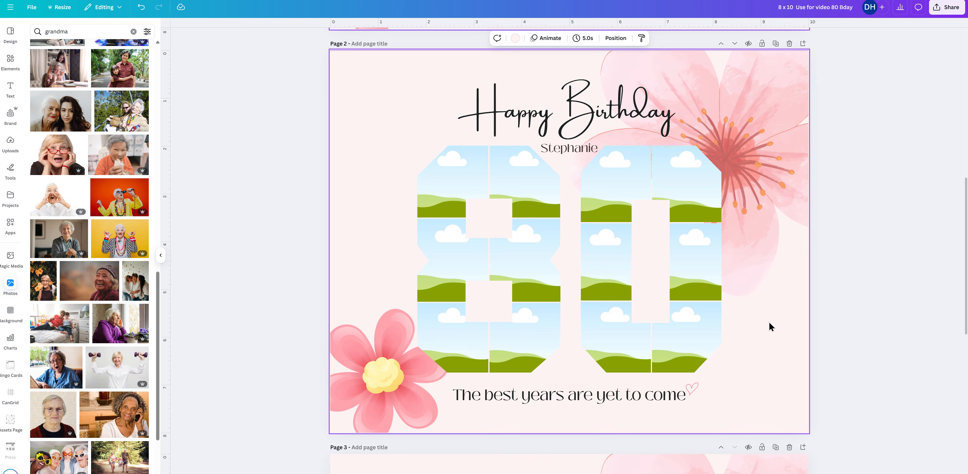
scroll(769, 323, down, 9)
scroll(770, 327, up, 20)
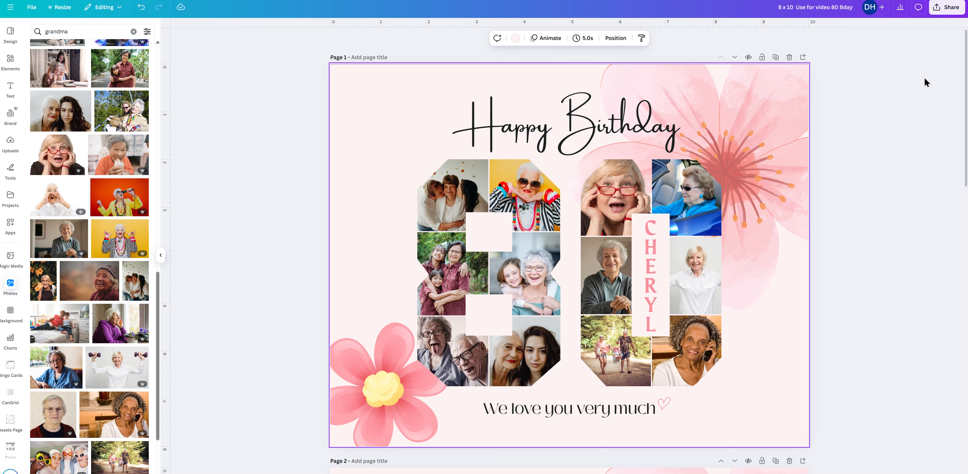
Open the design's download settings and limit the pages to the current page (Page 1).
click(951, 12)
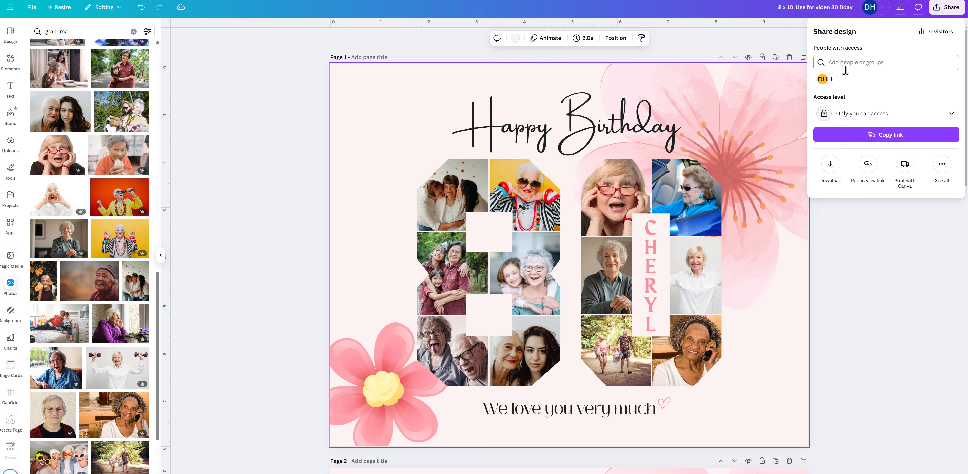
click(830, 170)
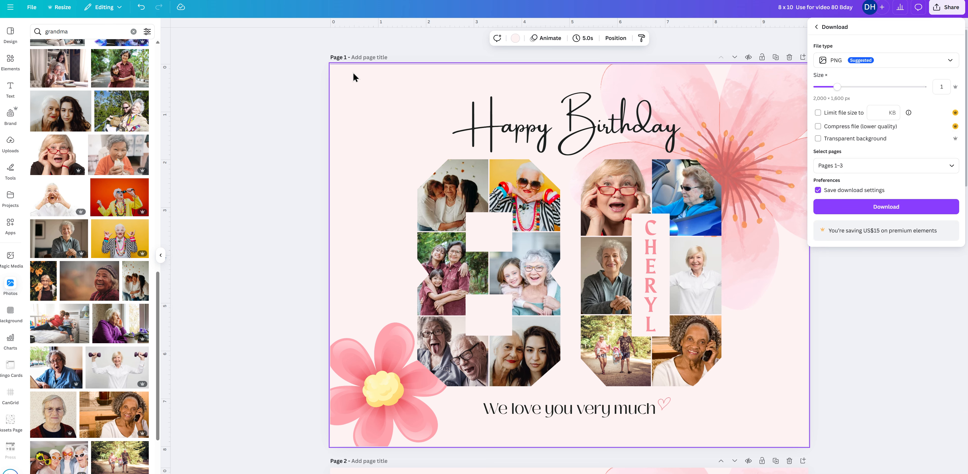
click(859, 164)
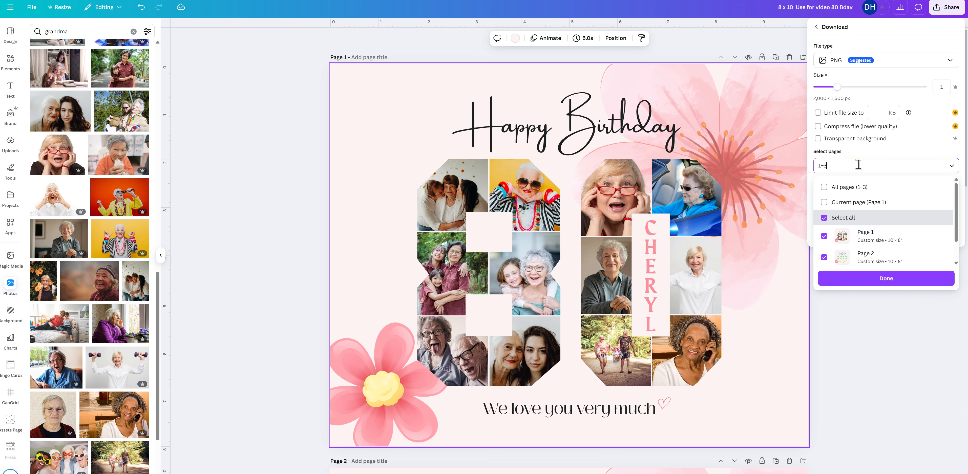
click(864, 204)
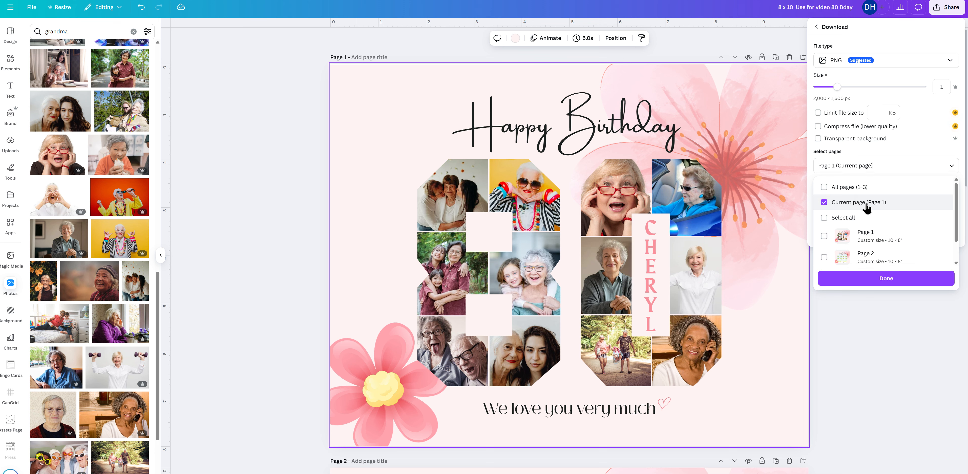
click(891, 279)
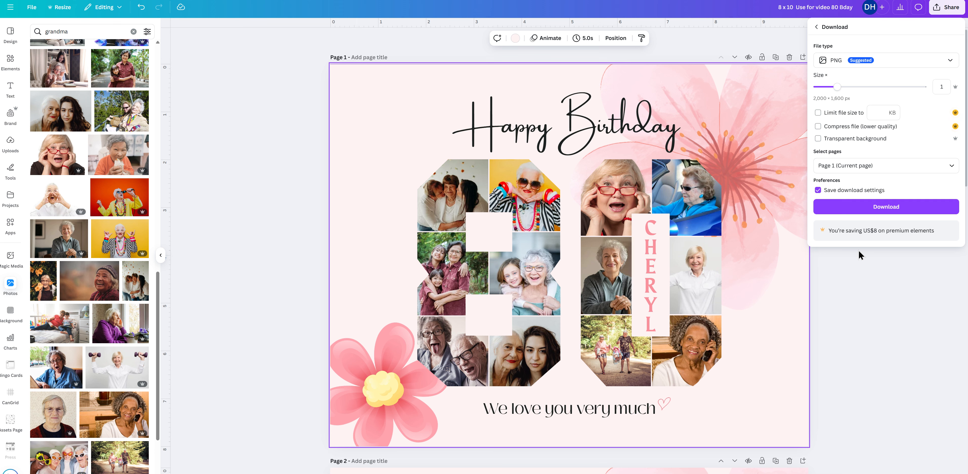
Set the download file type to PDF Print and enable Flatten PDF.
click(837, 63)
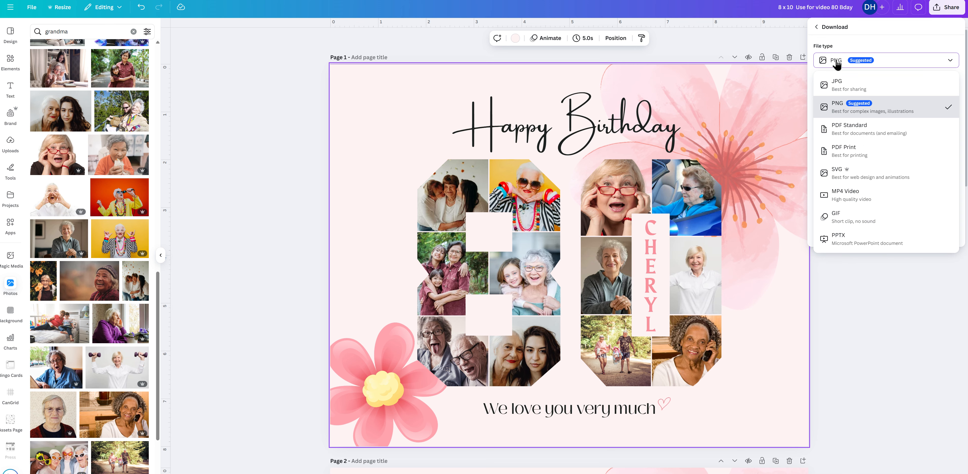
click(858, 151)
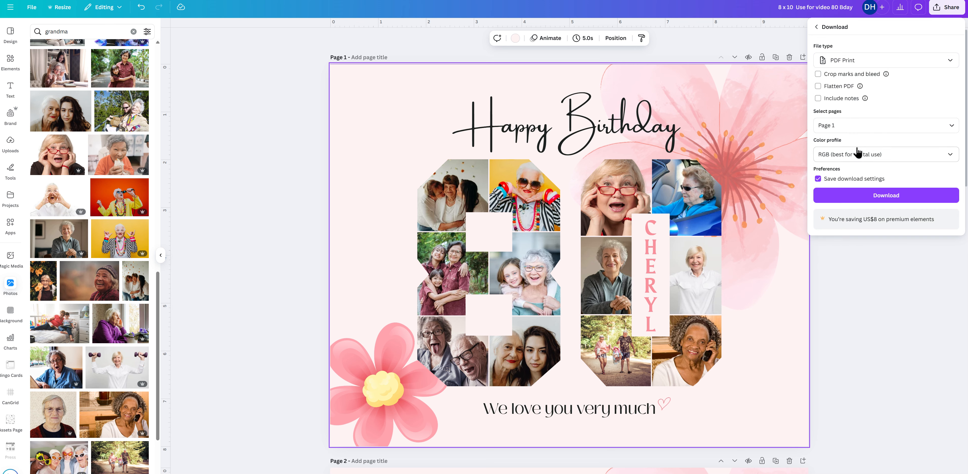
click(818, 87)
Try the CMYK (best for professional printing) color profile, and switch back to RGB (best for digital use).
click(910, 157)
click(886, 196)
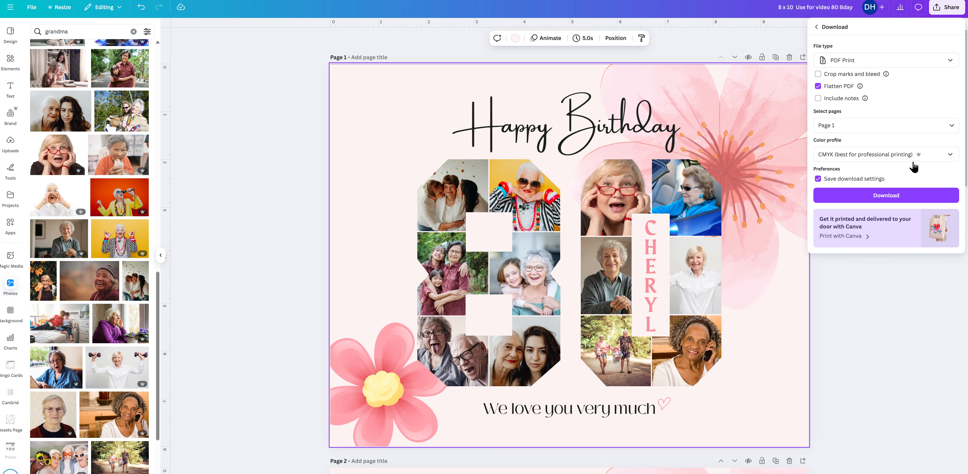
click(924, 158)
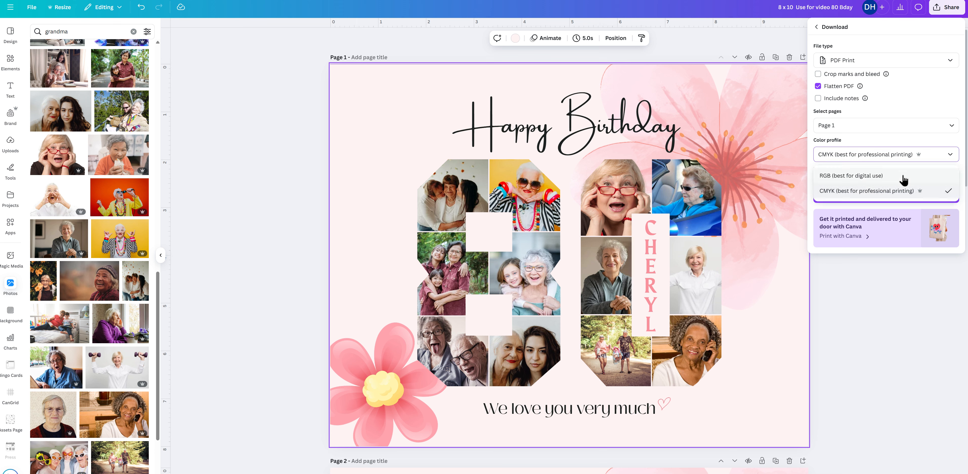
click(902, 172)
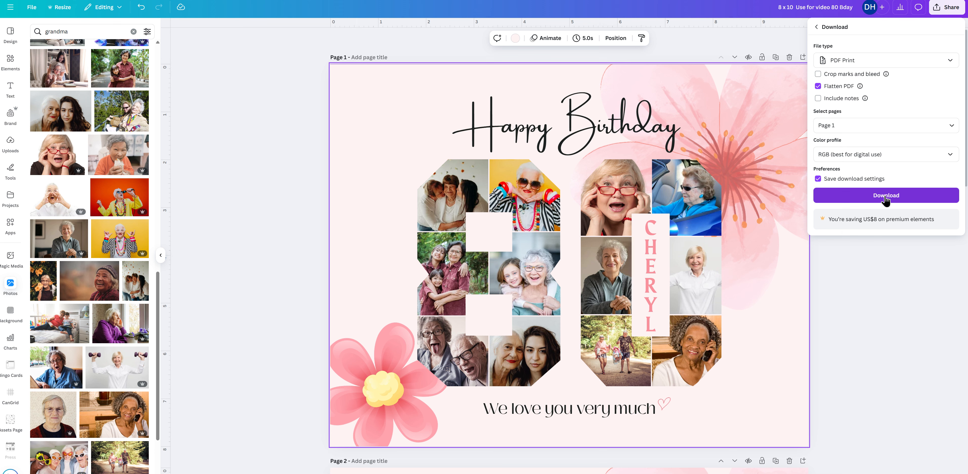
Download page 1 as a flattened PDF Print file.
click(901, 197)
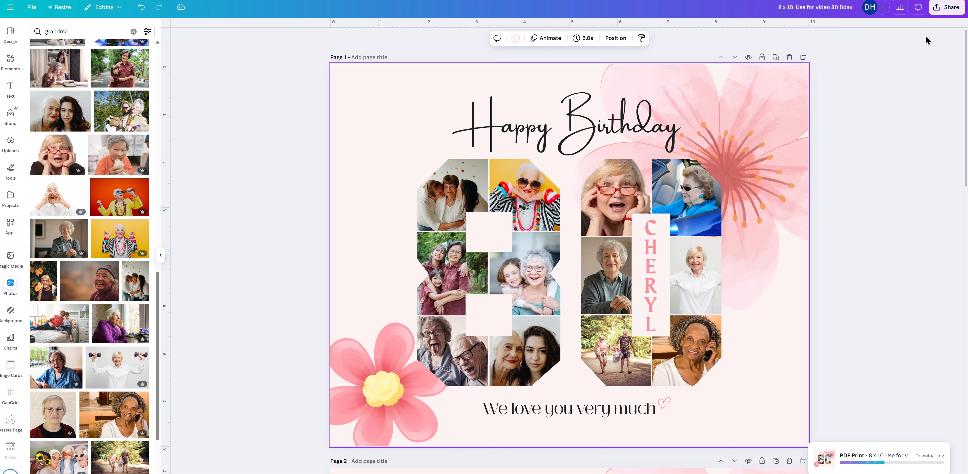
Change the download file type to PNG and download page 1 in that format.
click(951, 10)
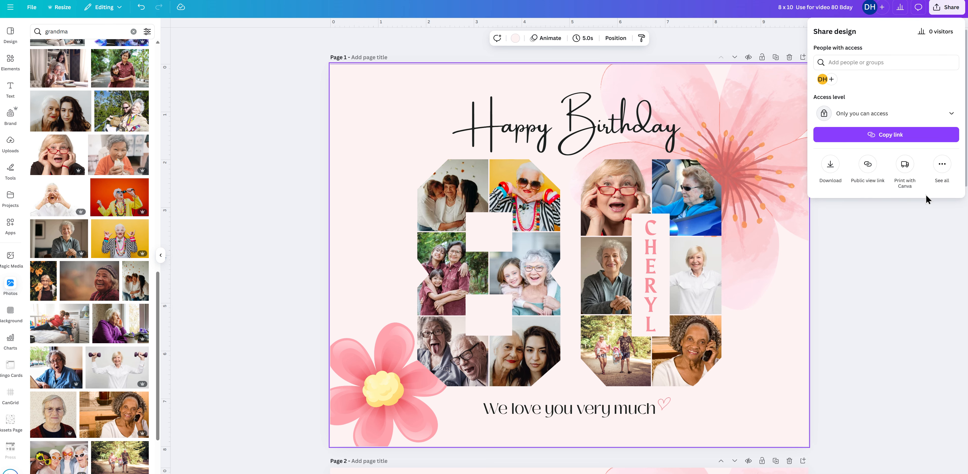
click(830, 164)
click(848, 66)
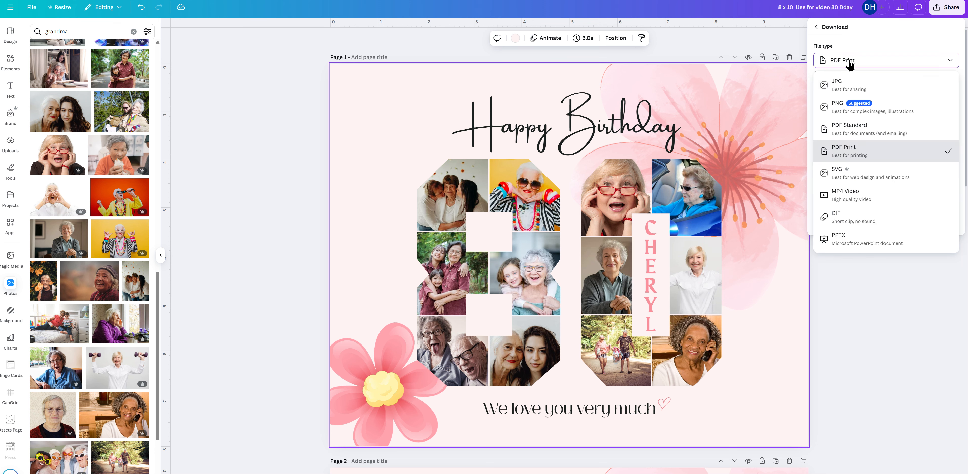
click(846, 98)
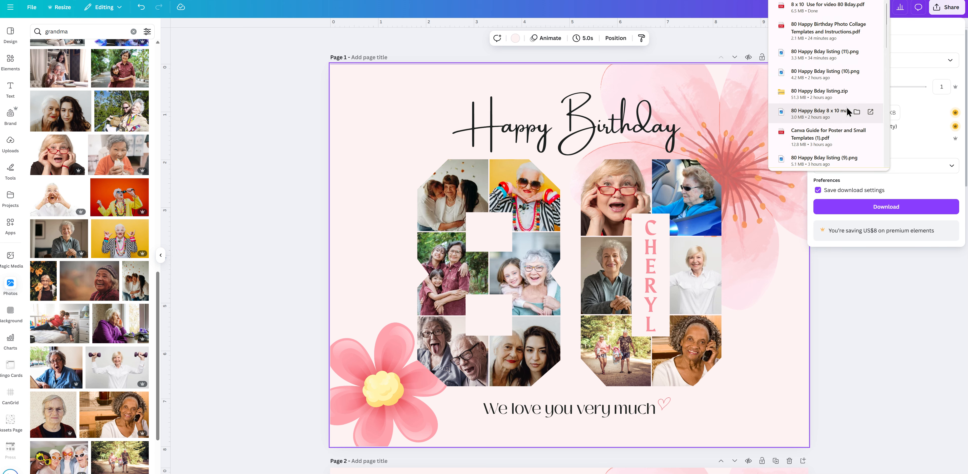
click(946, 7)
click(831, 165)
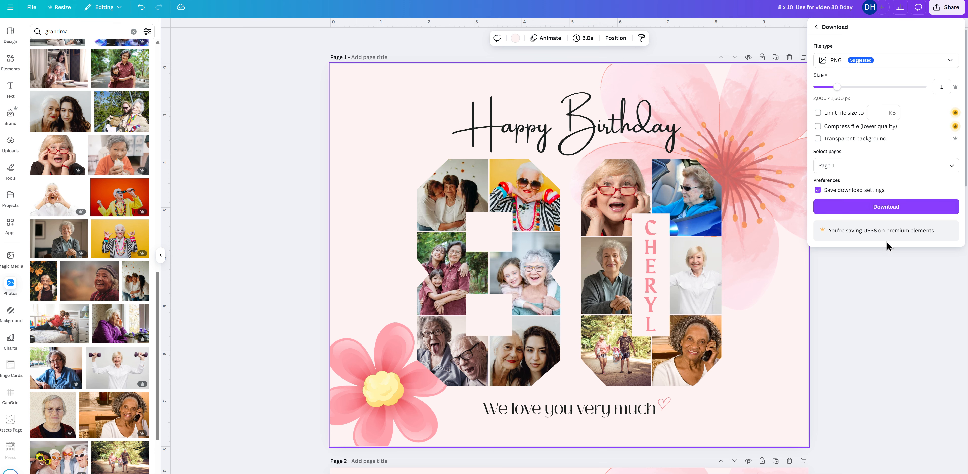
click(894, 208)
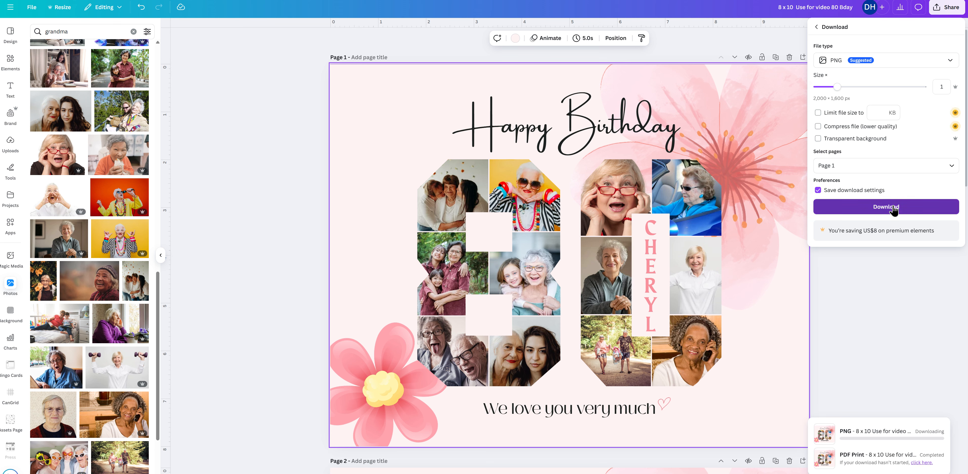